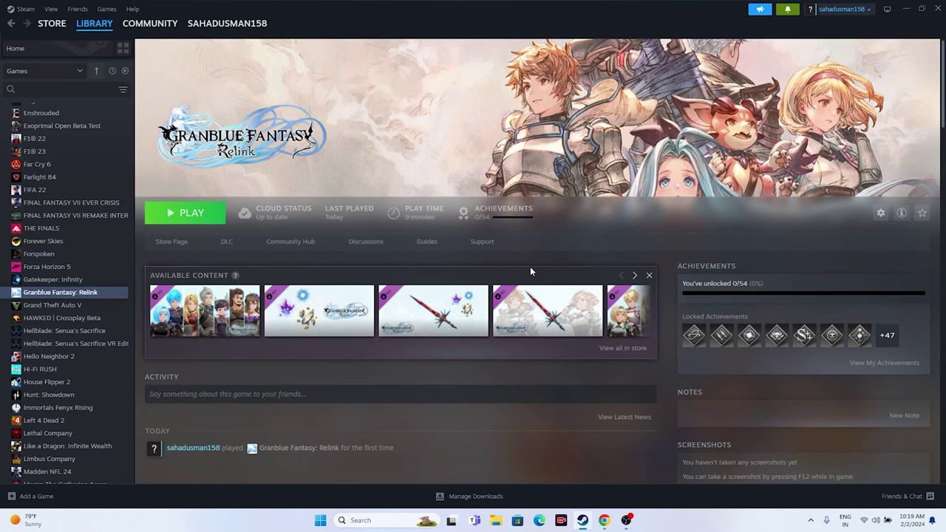
- View the Windows power options for shutting down or restarting the computer
click(320, 521)
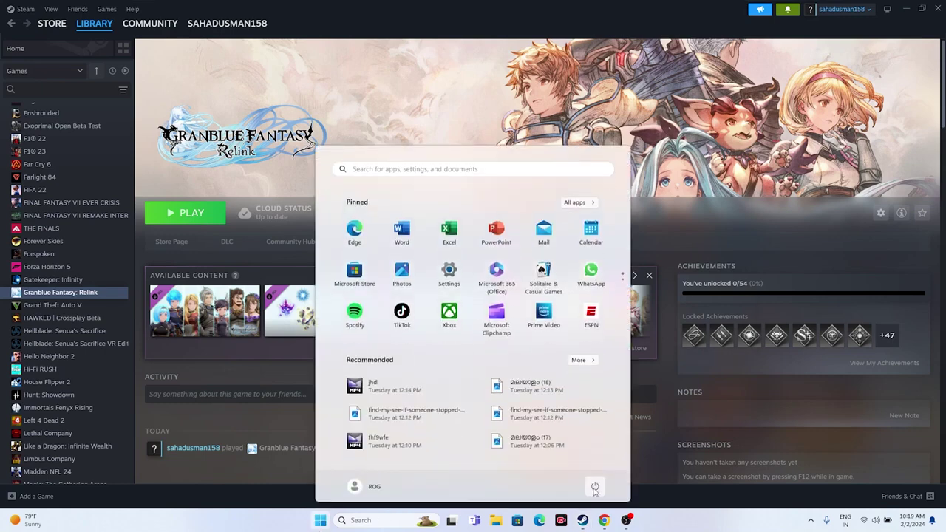
click(595, 488)
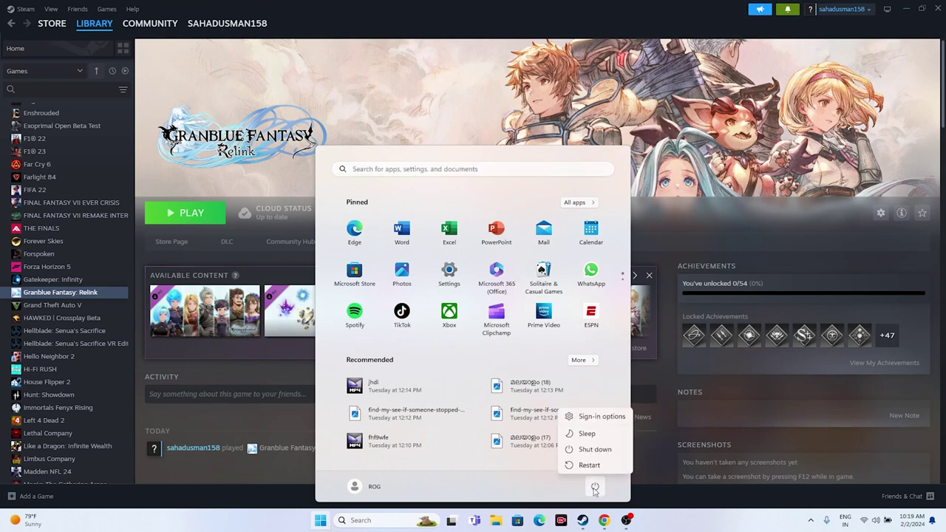
click(587, 448)
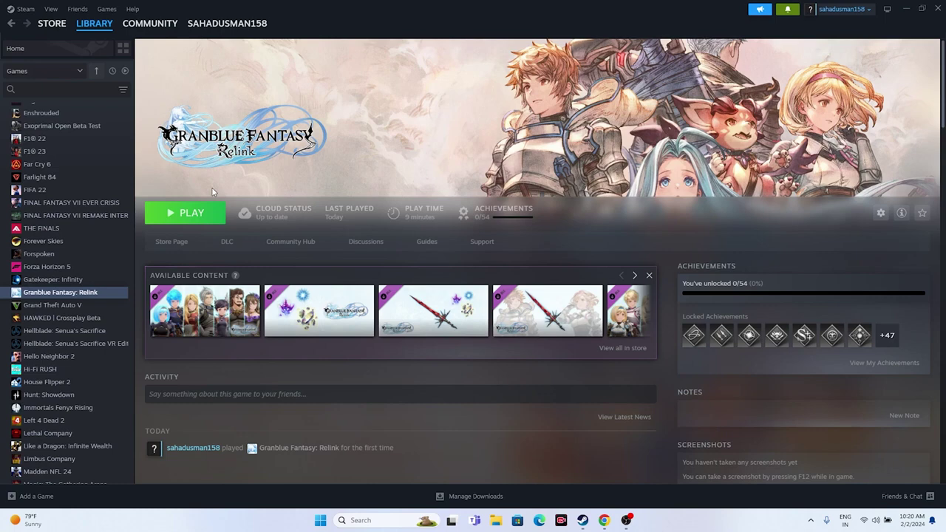
- Browse to the installed files of Granblue Fantasy: Relink from its Steam properties, locate the granblue_fantasy_relink application, and close the folder
right_click(82, 296)
click(102, 369)
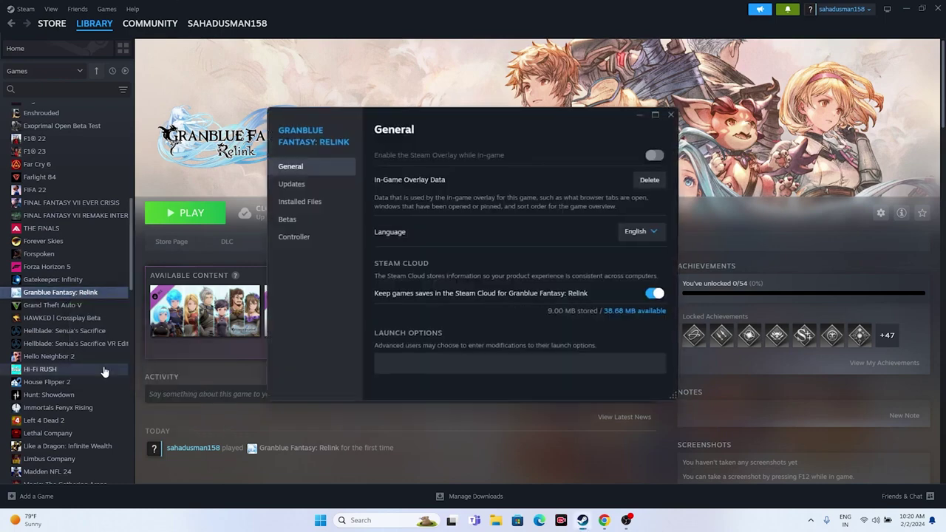
click(300, 202)
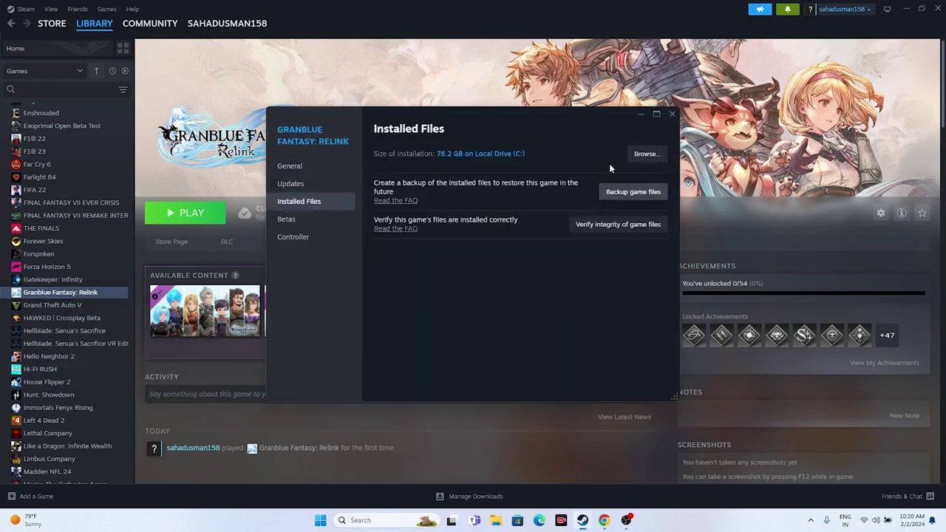
click(644, 154)
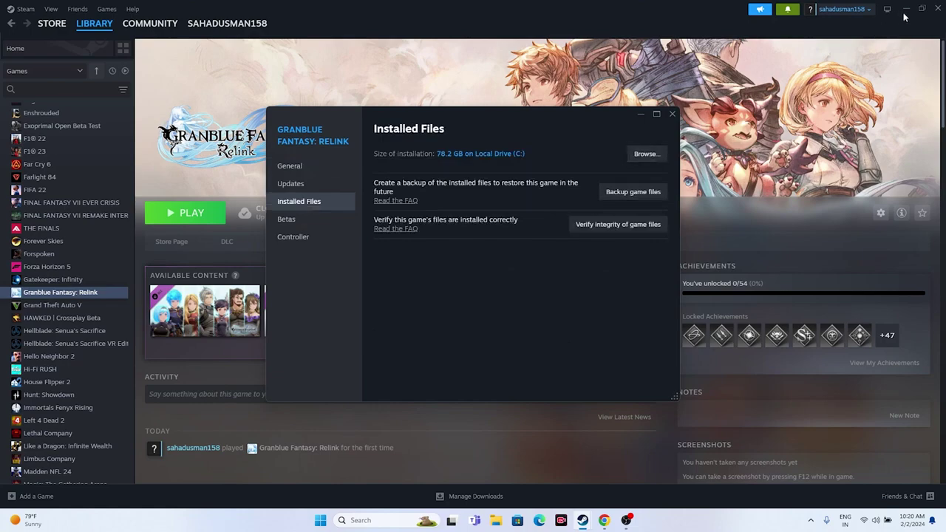
click(904, 9)
click(902, 46)
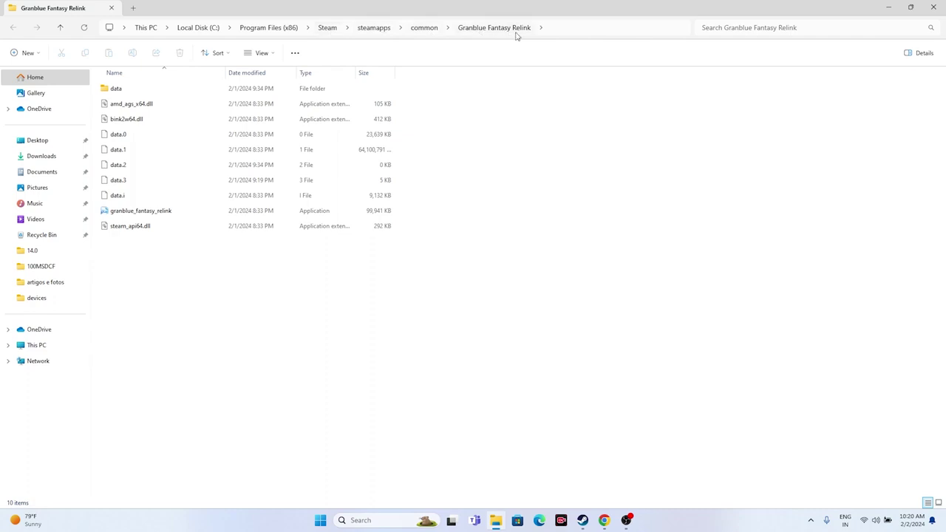
click(169, 212)
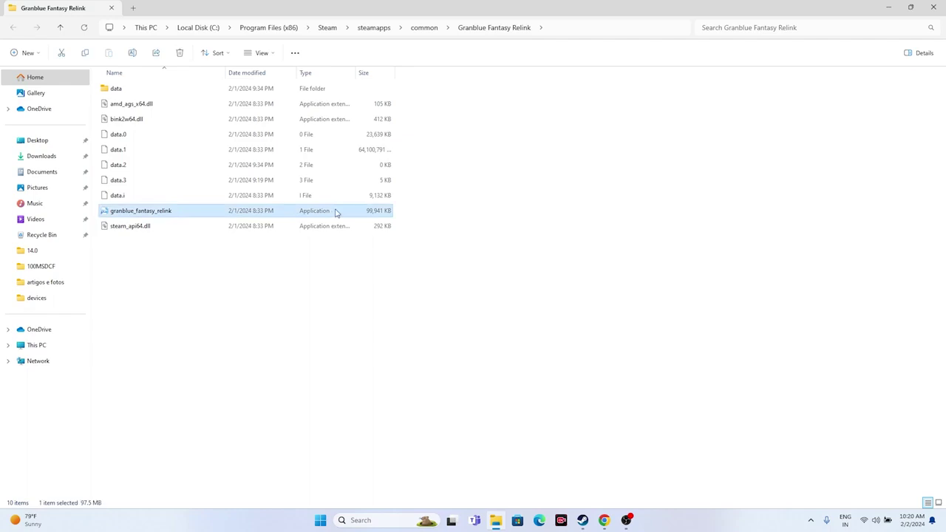
click(932, 7)
click(672, 115)
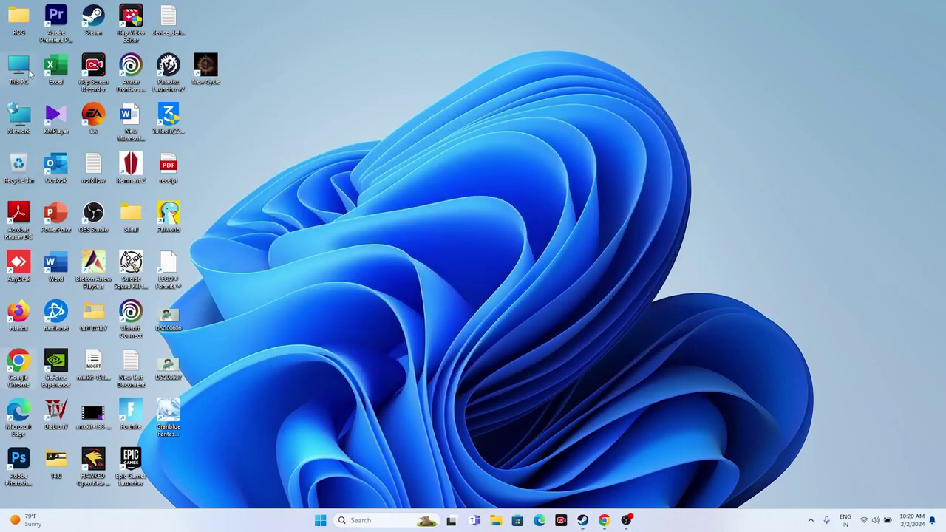
- Open C:\Program Files (x86)\Steam\steamapps\common\Granblue Fantasy Relink through This PC and select the granblue_fantasy_relink application
double_click(28, 71)
click(153, 106)
double_click(153, 106)
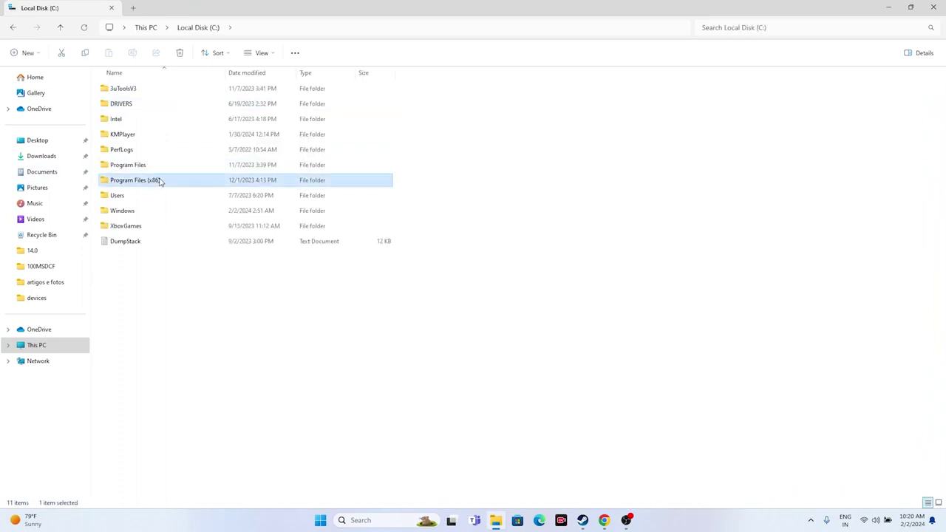
double_click(158, 181)
scroll(137, 340, down, 1)
double_click(136, 386)
double_click(143, 320)
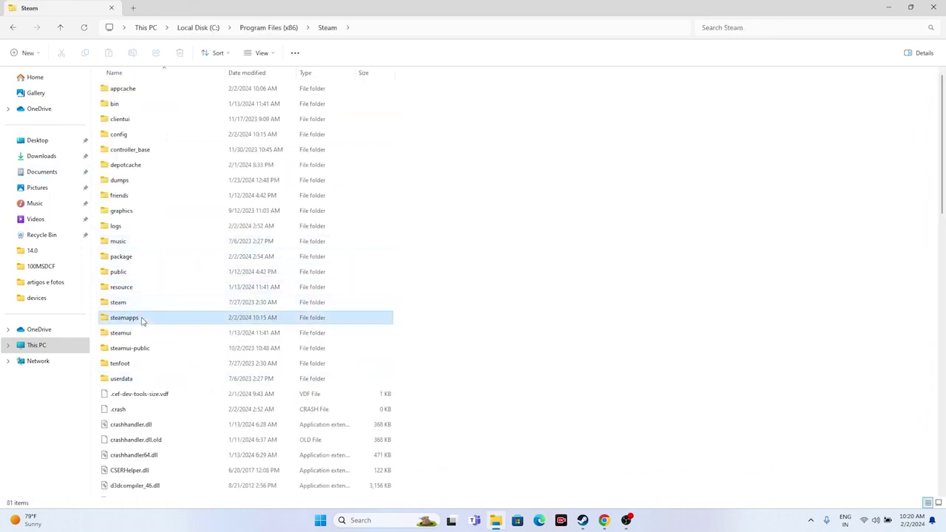
double_click(140, 93)
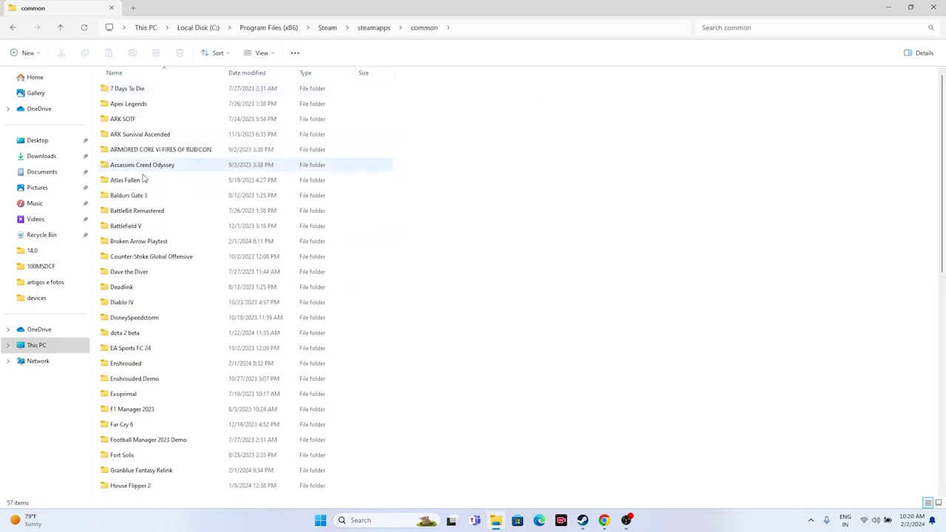
scroll(156, 222, down, 5)
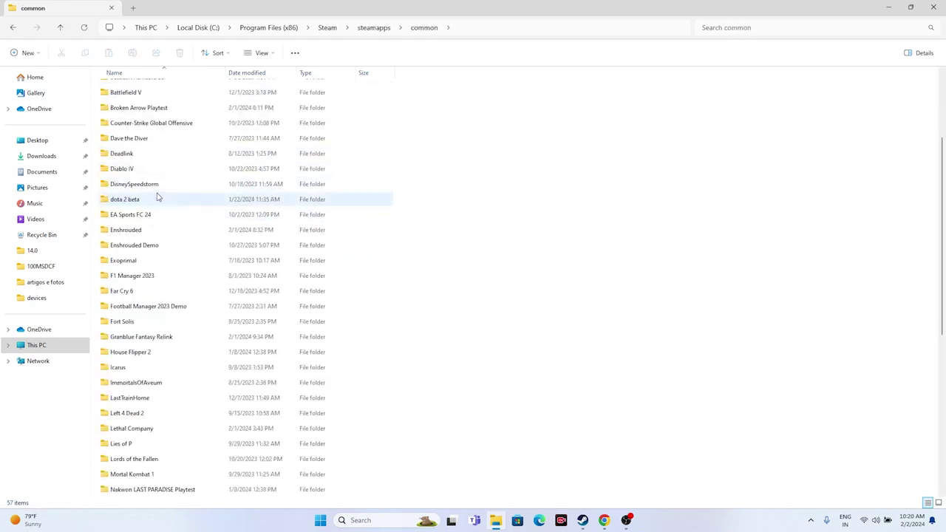
double_click(157, 246)
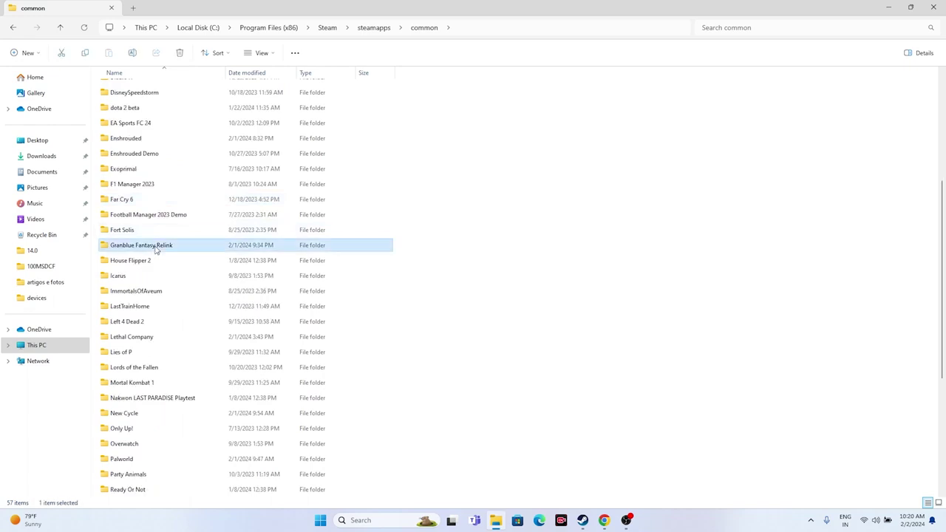
click(177, 214)
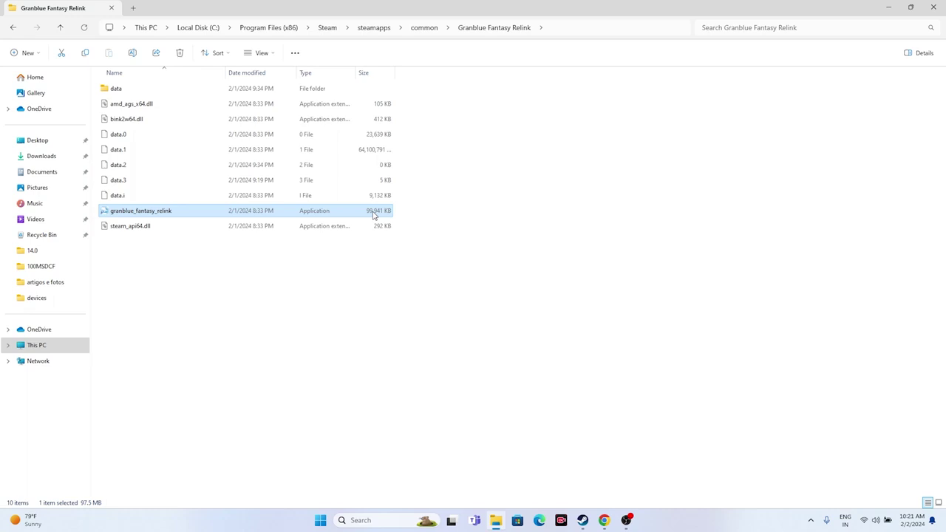
- Set the granblue_fantasy_relink application to run as an administrator in its compatibility properties and apply the change
right_click(324, 214)
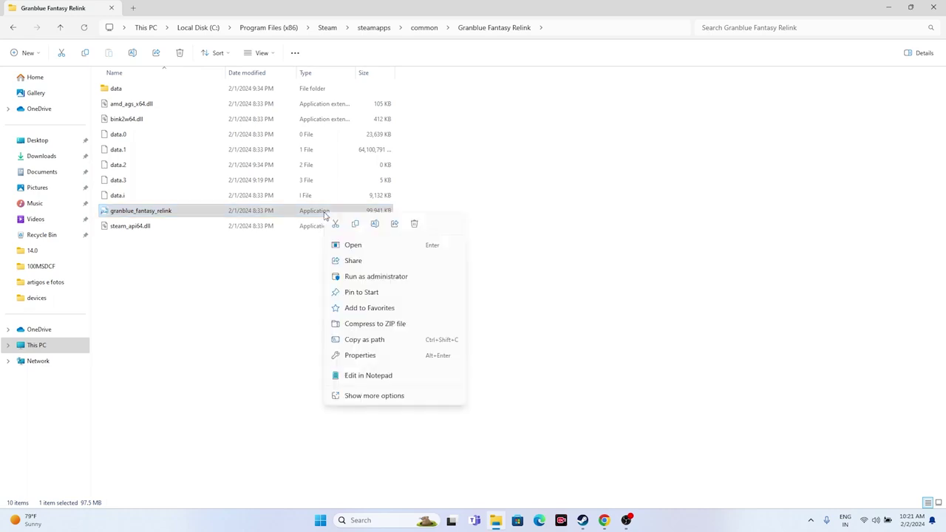
click(373, 397)
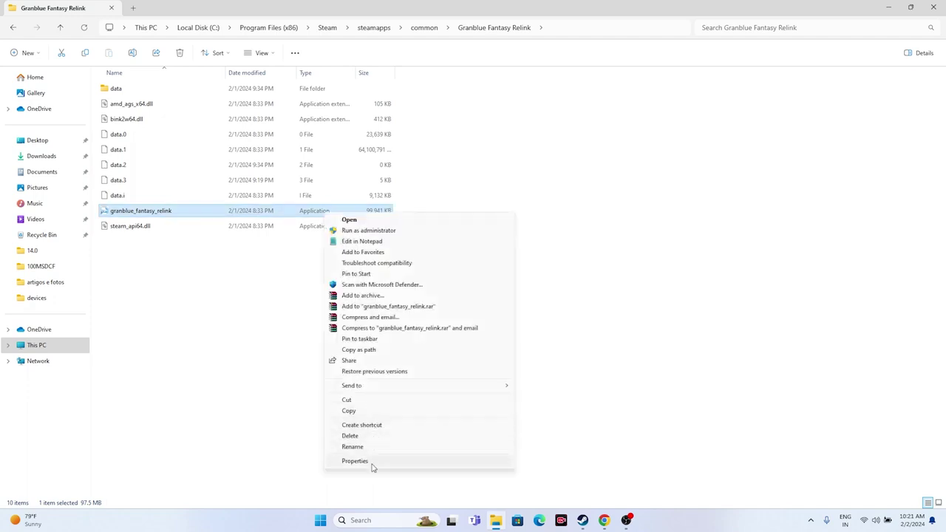
click(373, 462)
click(410, 247)
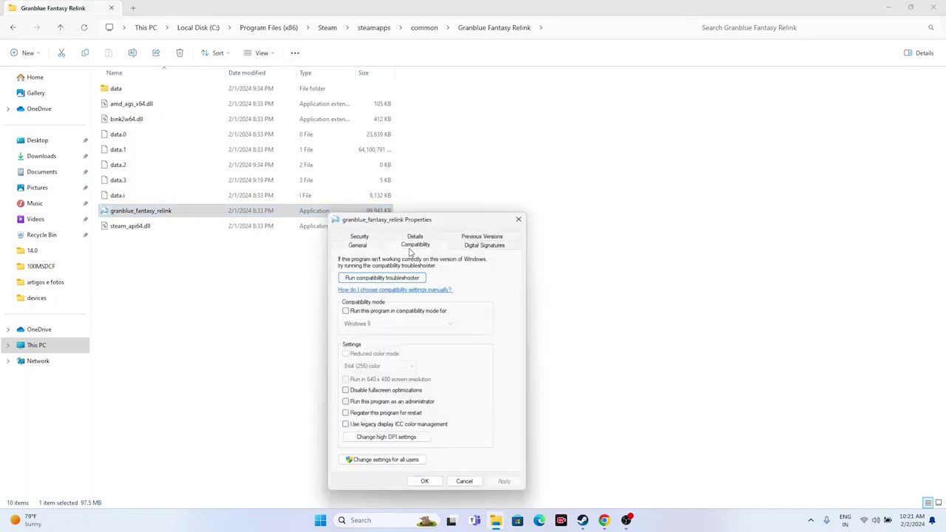
click(345, 401)
click(517, 481)
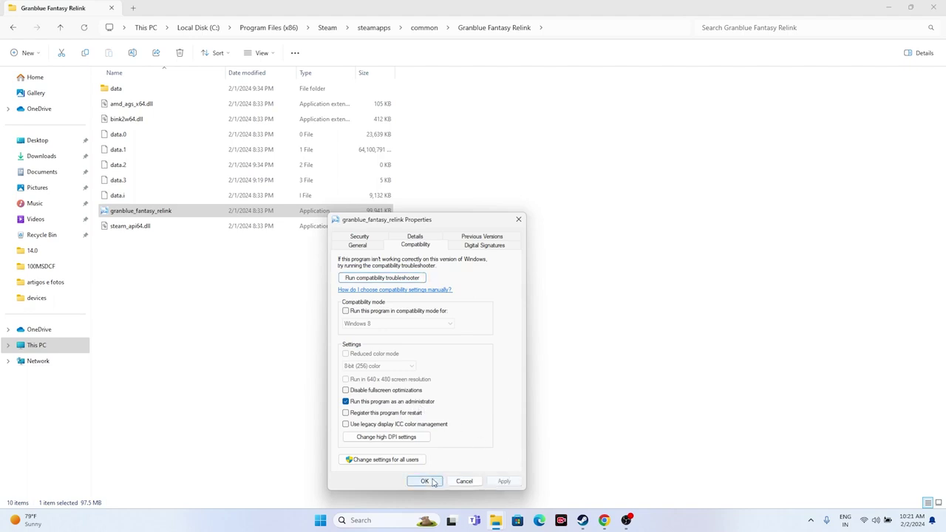
click(433, 482)
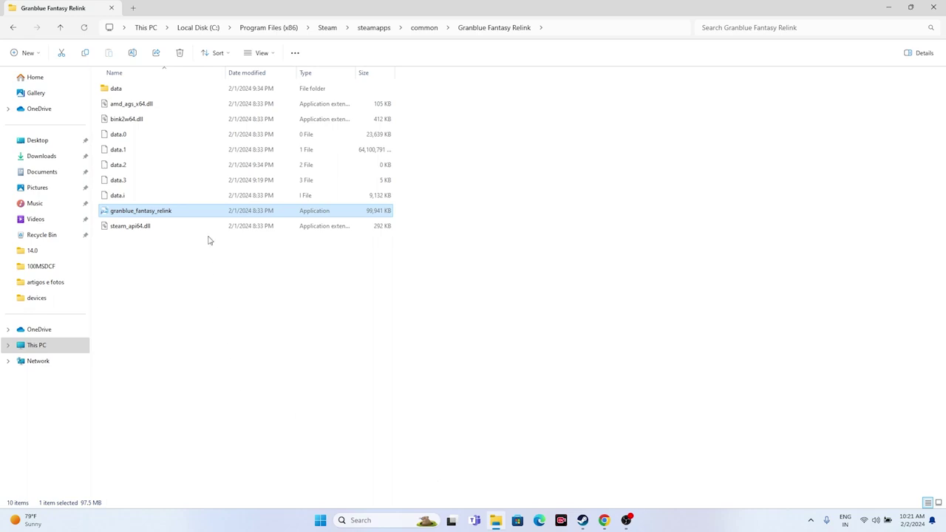
- Enable compatibility mode for the granblue_fantasy_relink application and set it to Windows 7
right_click(192, 214)
click(232, 394)
click(223, 459)
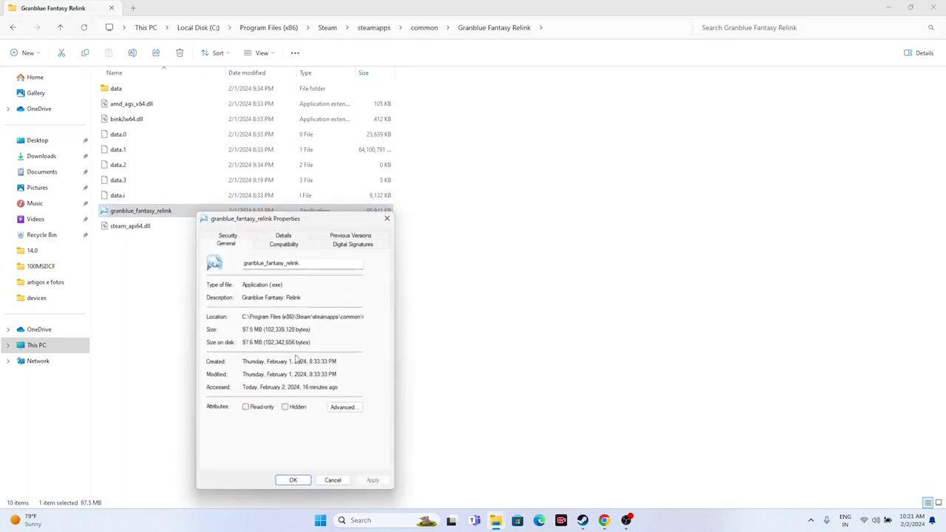
click(296, 246)
click(218, 311)
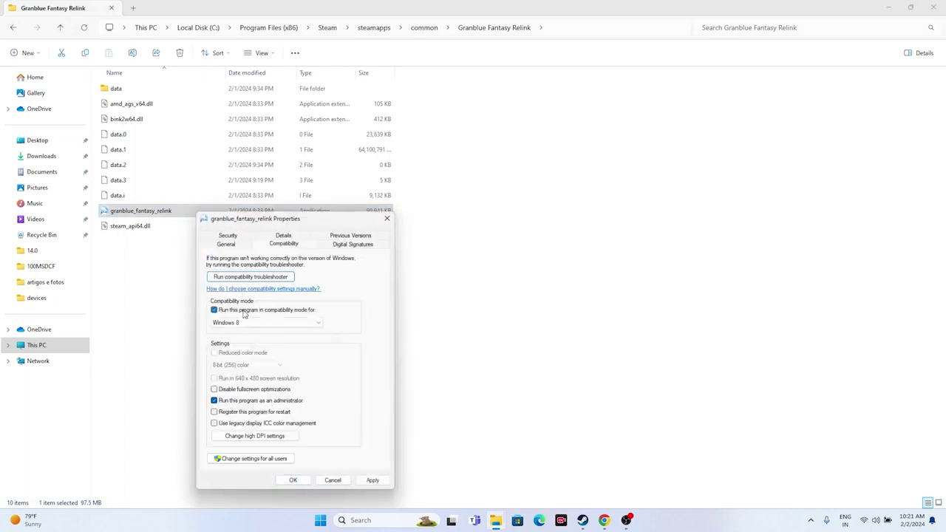
click(263, 323)
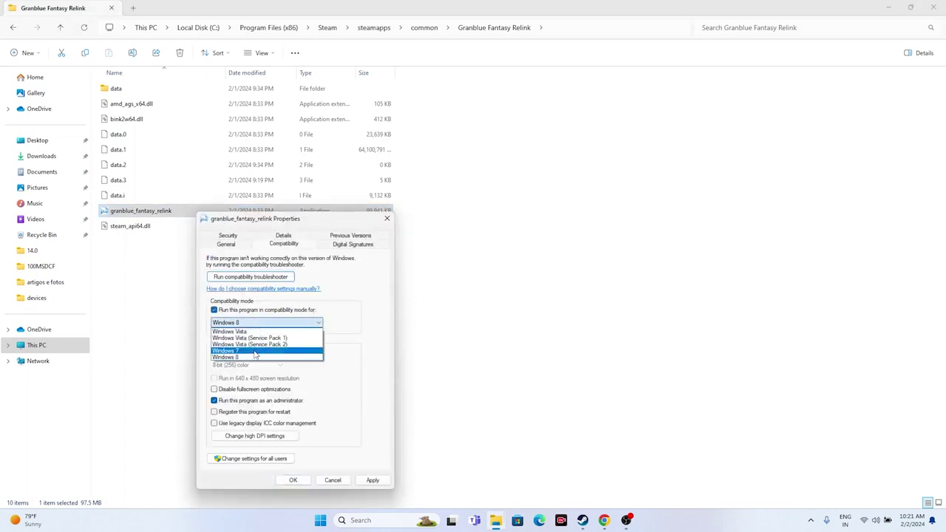
click(236, 351)
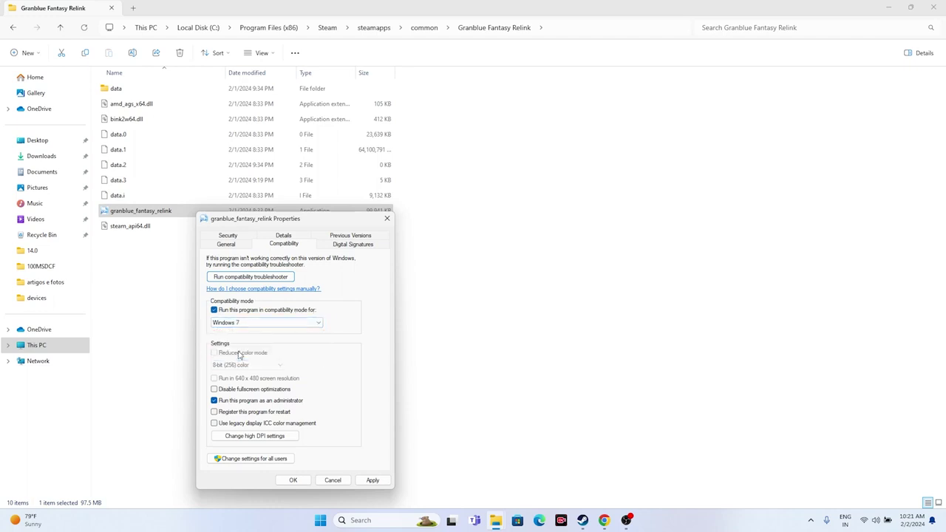
- Set the application's compatibility mode to Windows 8, apply it, and close the game folder
click(249, 325)
click(246, 358)
click(371, 481)
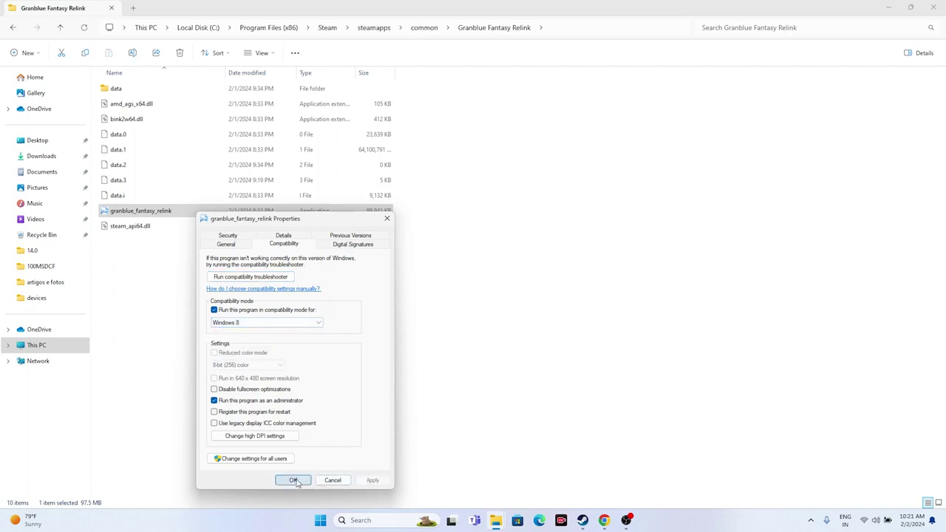
click(293, 480)
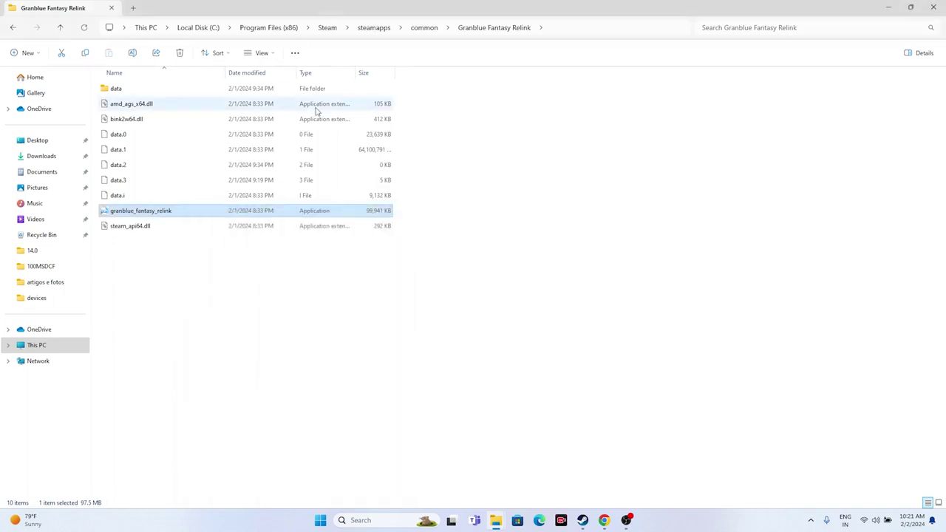
click(933, 12)
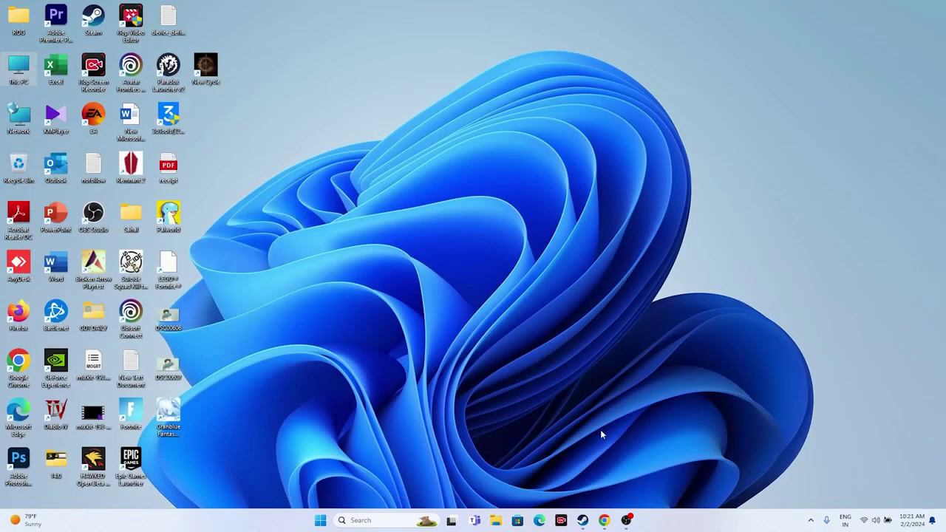
click(582, 520)
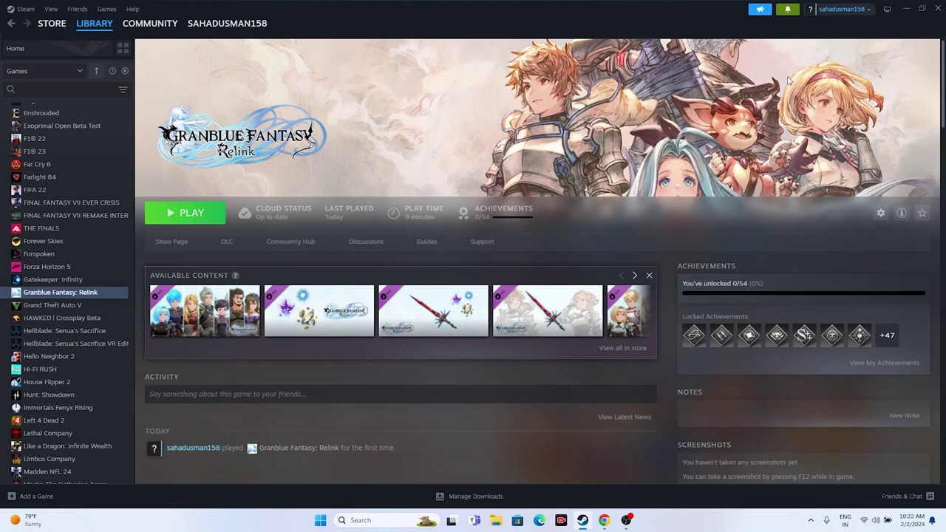
click(889, 8)
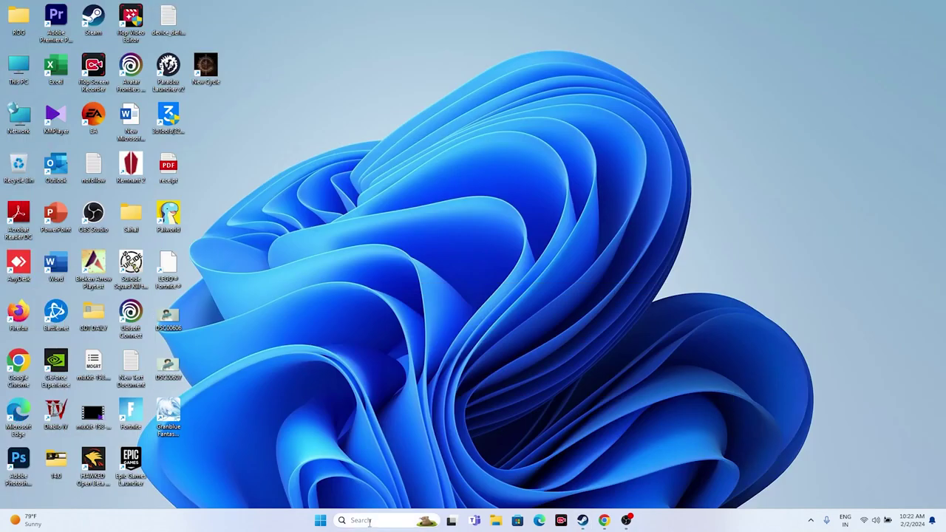
- Open the Date & time page in Windows Settings and sync the system clock
click(369, 522)
click(379, 209)
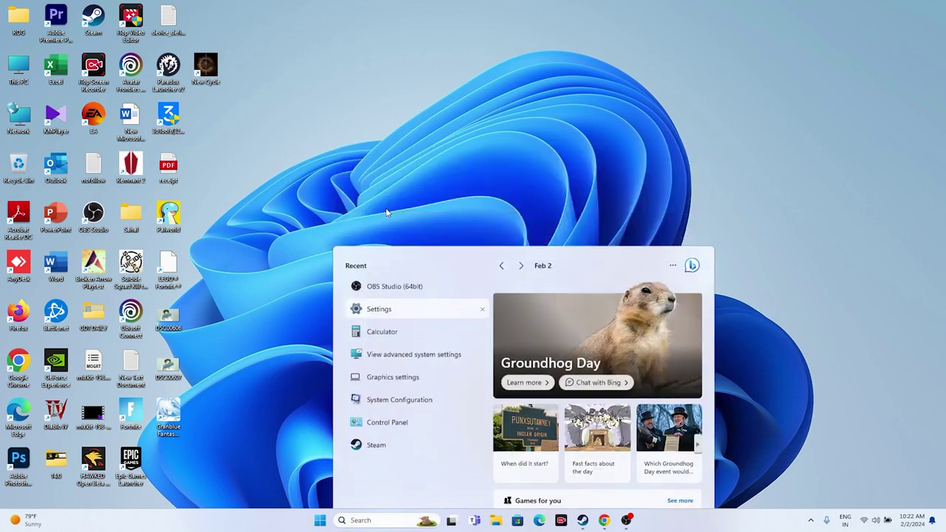
click(64, 246)
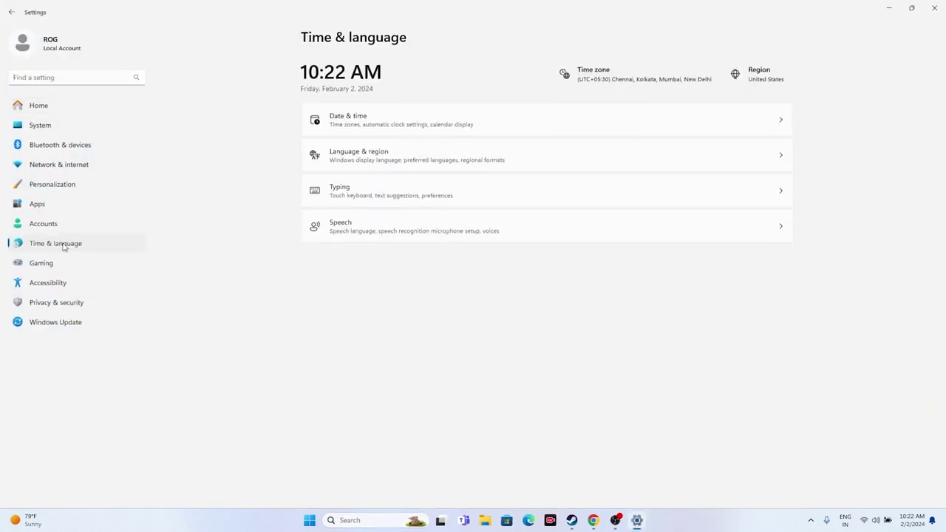
click(409, 132)
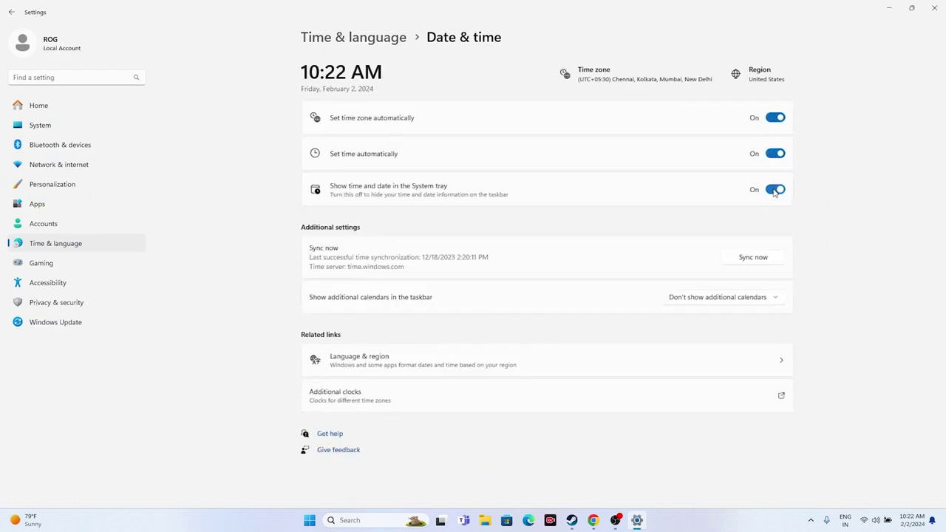
click(745, 264)
- Check the country or region choice under Language & region, and close Windows Settings
click(11, 12)
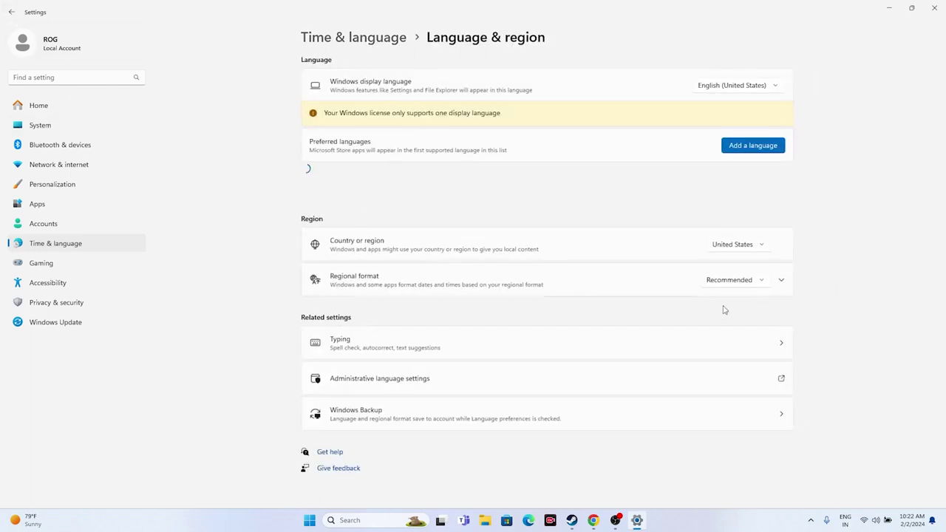
click(766, 248)
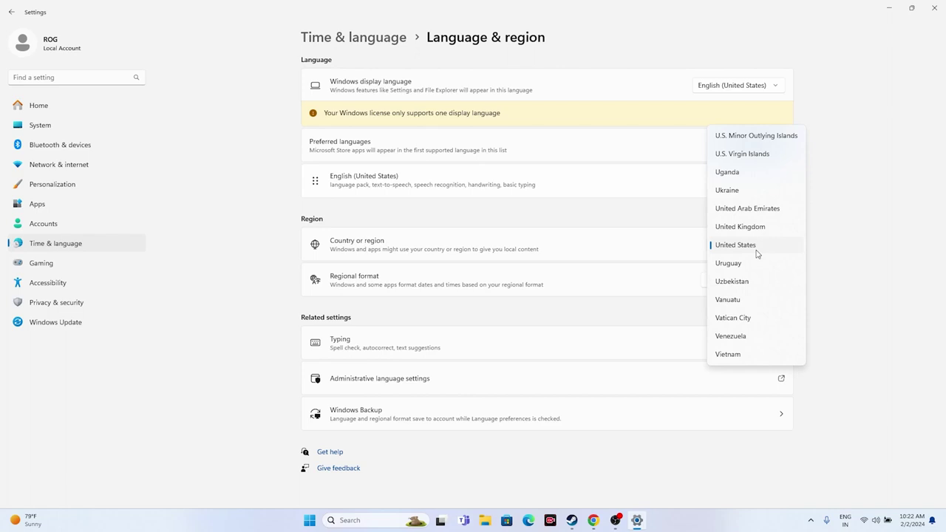
click(913, 207)
click(930, 7)
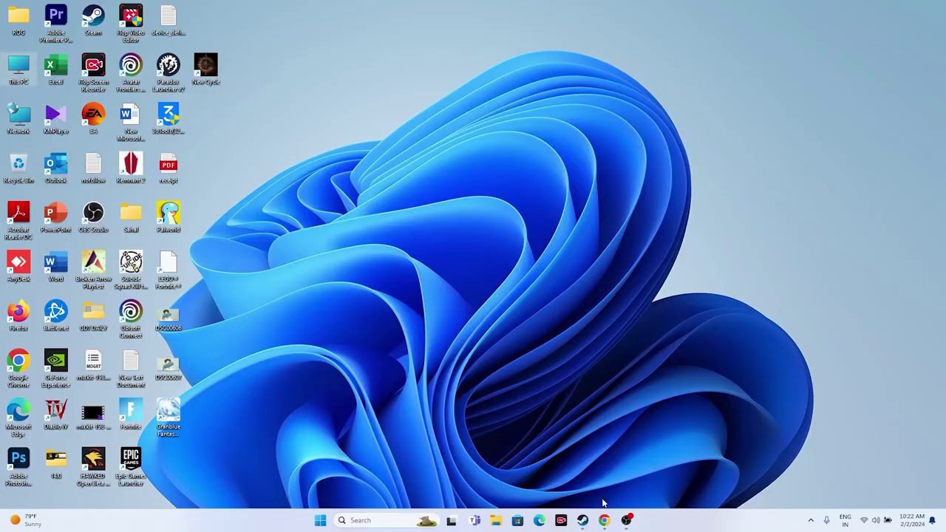
- Look through the My Games folder in Documents for the game's save folder, and close File Explorer
click(572, 520)
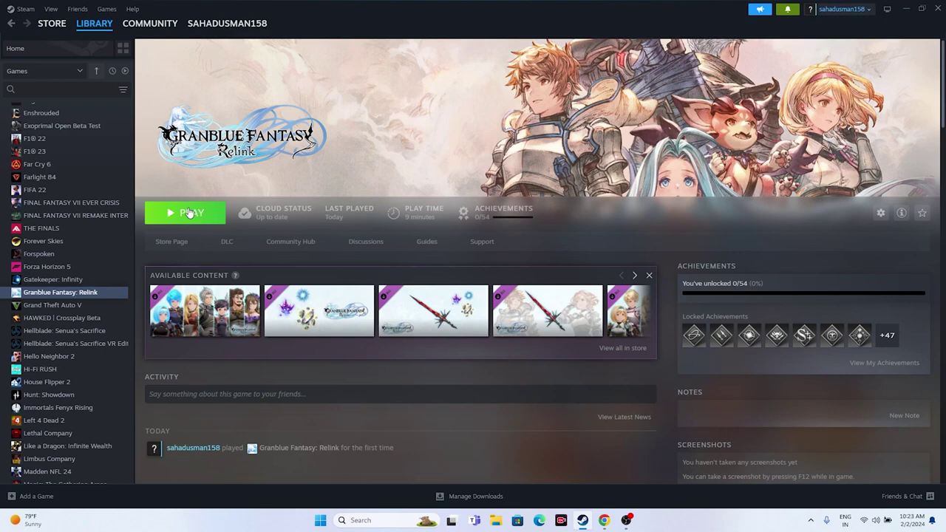
click(495, 520)
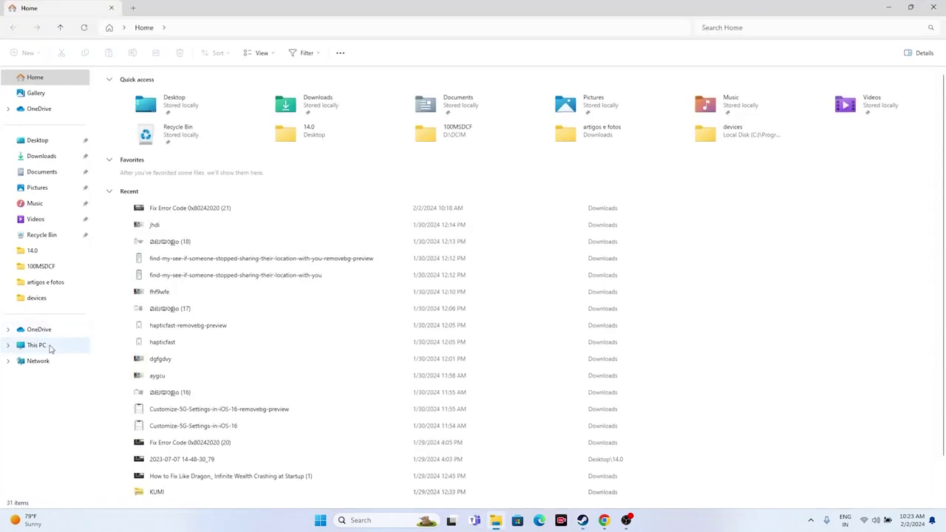
click(49, 345)
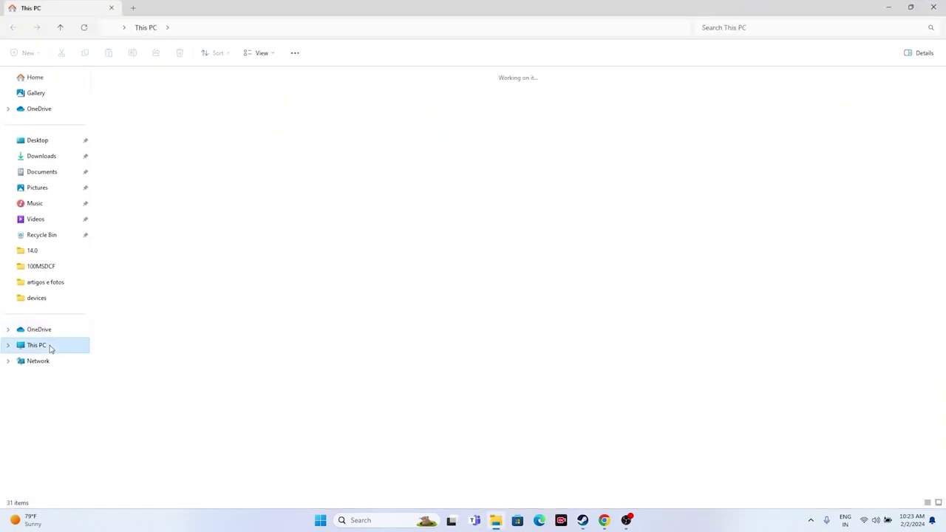
click(47, 173)
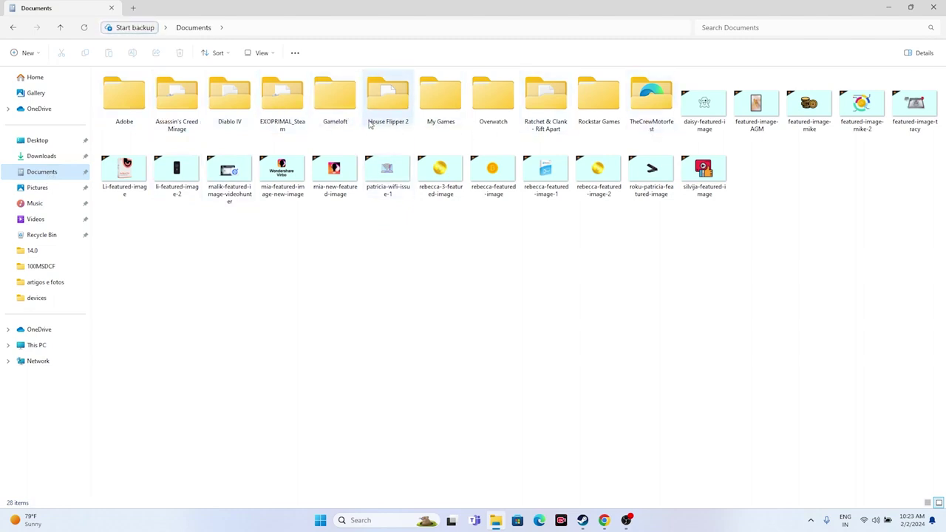
mouse_move(371, 123)
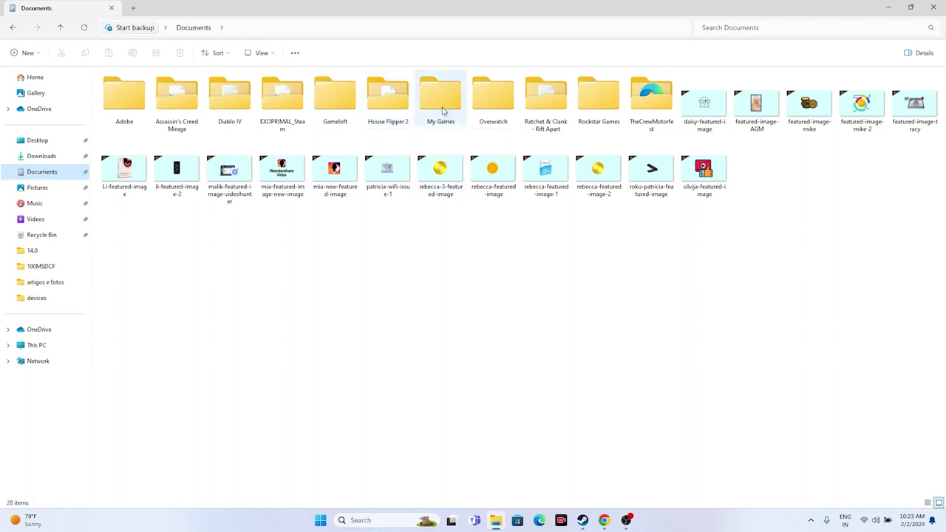
double_click(442, 111)
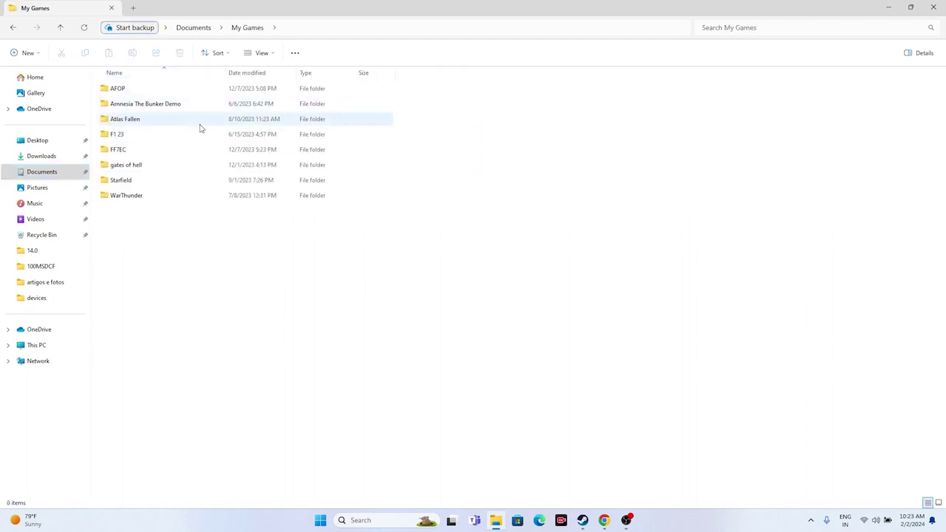
click(13, 29)
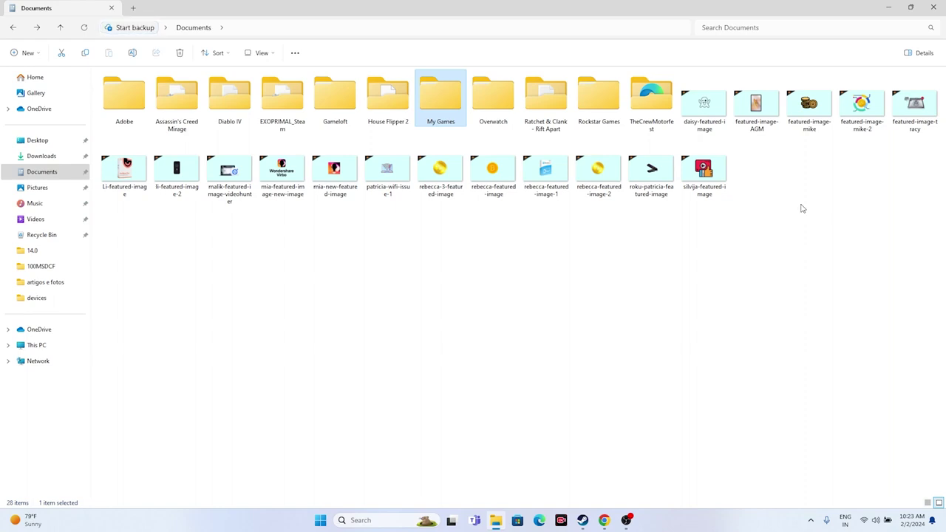
click(931, 8)
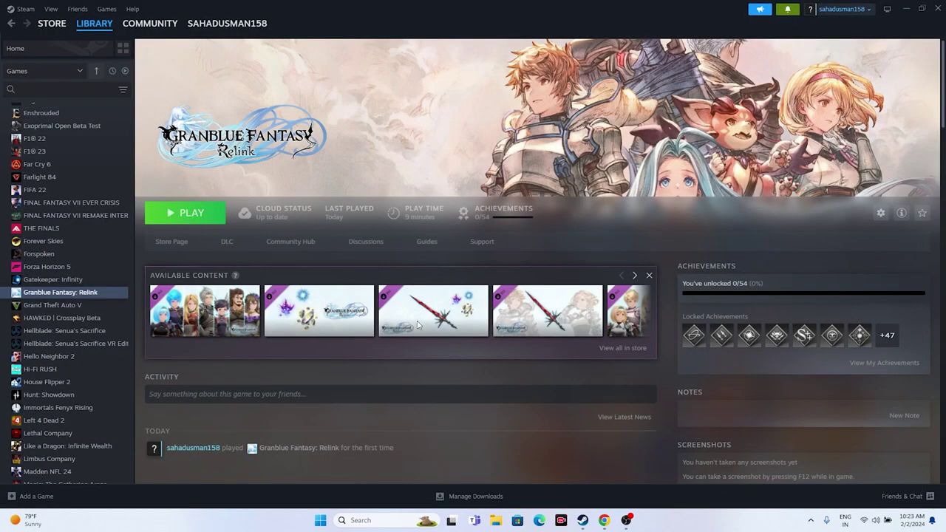
- Open the Windows Defender Firewall allowed apps list from Control Panel and check the Granblue Fantasy: Relink entry
click(355, 520)
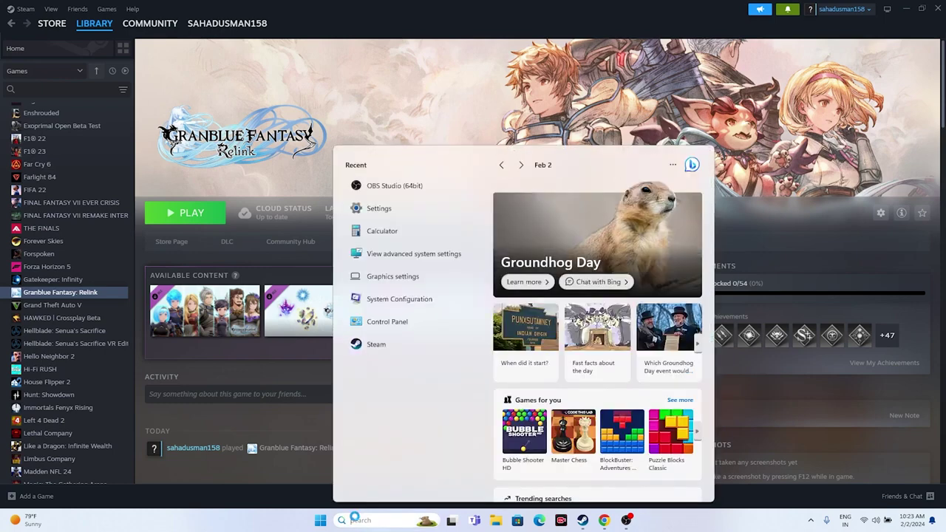
text(contr)
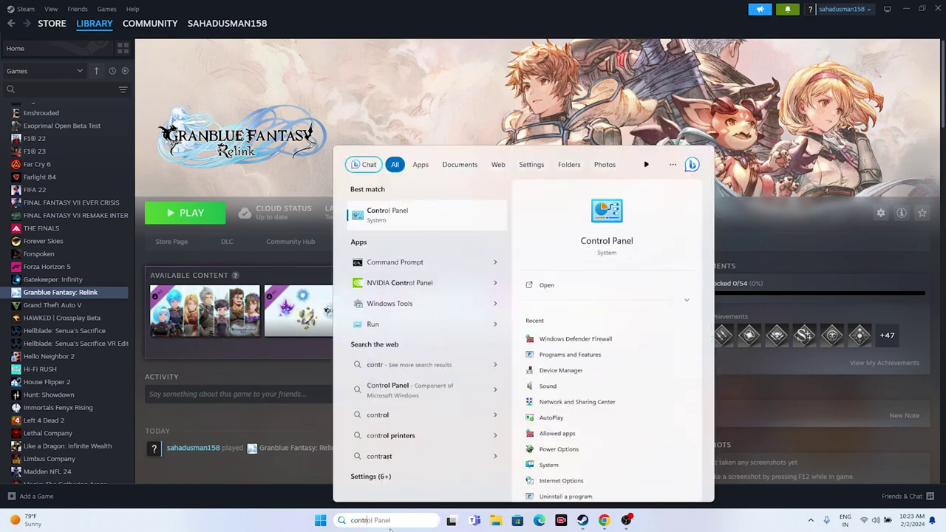
click(402, 212)
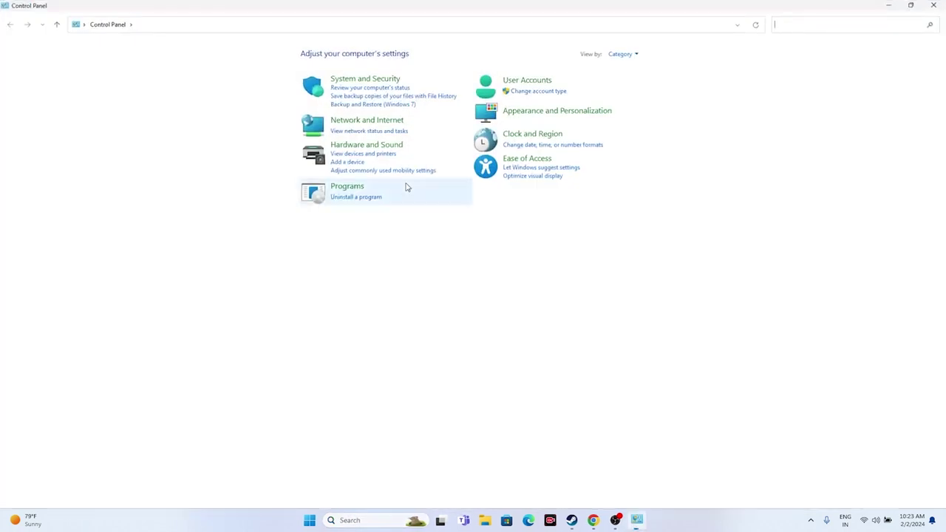
click(369, 83)
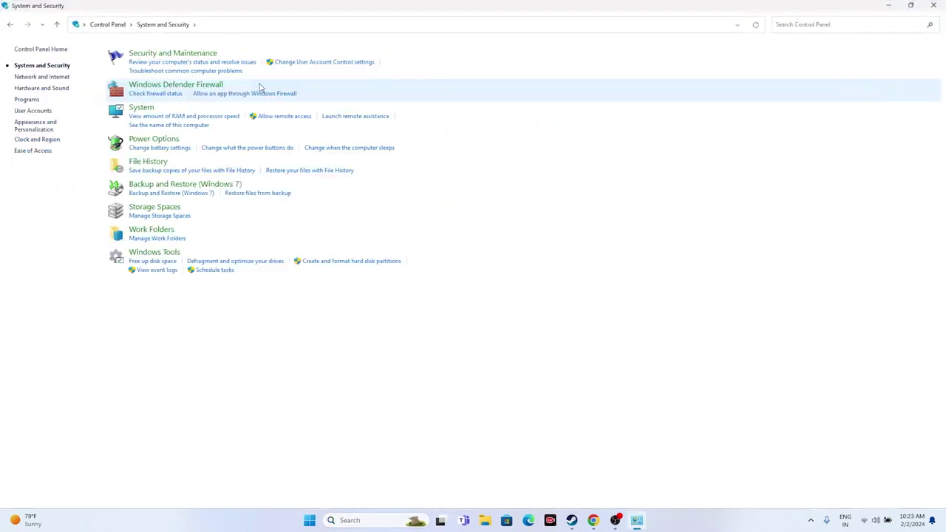
click(198, 85)
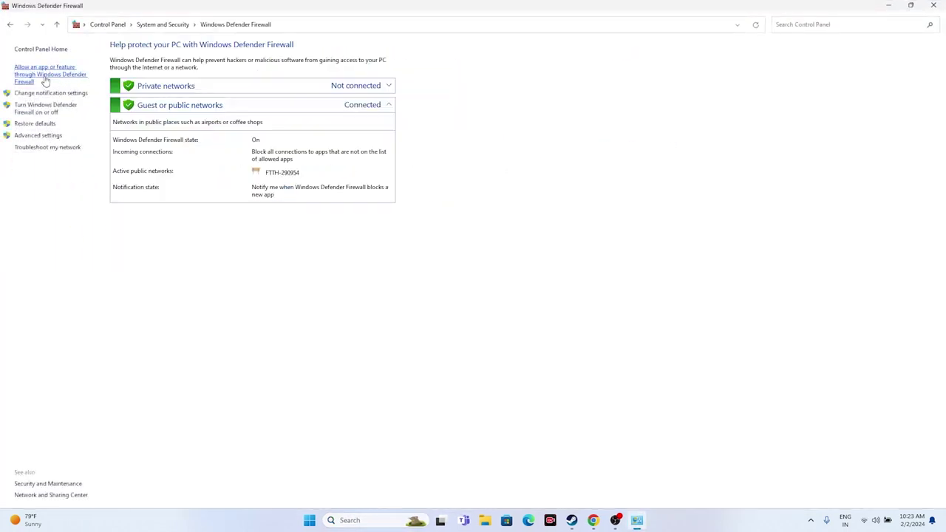
click(51, 76)
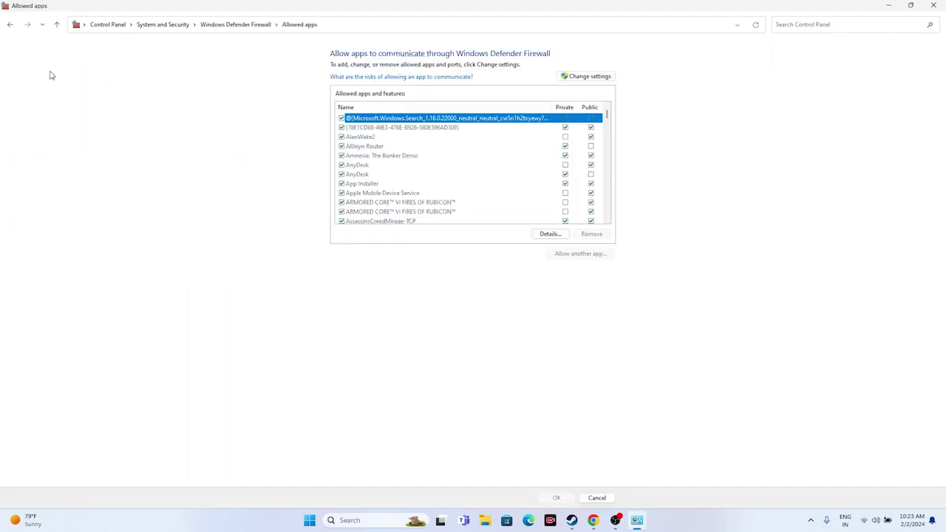
scroll(403, 161, down, 8)
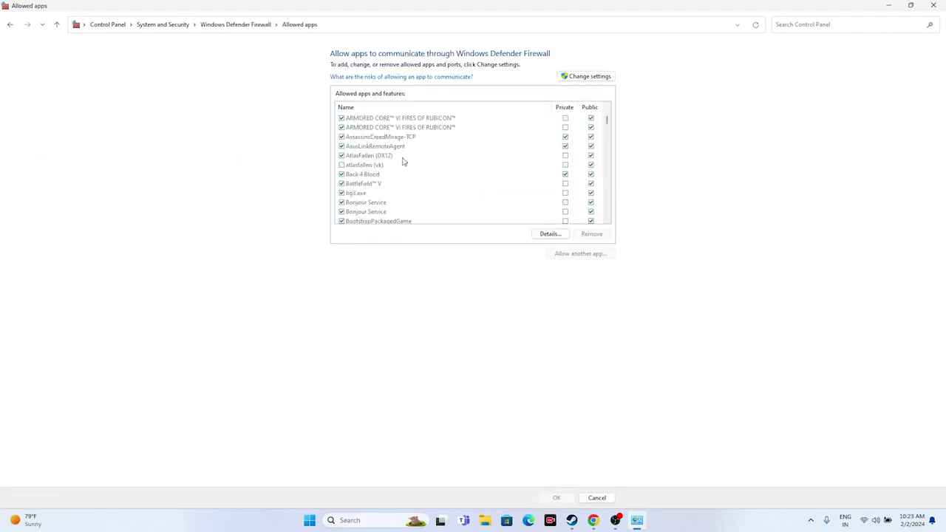
scroll(403, 161, down, 7)
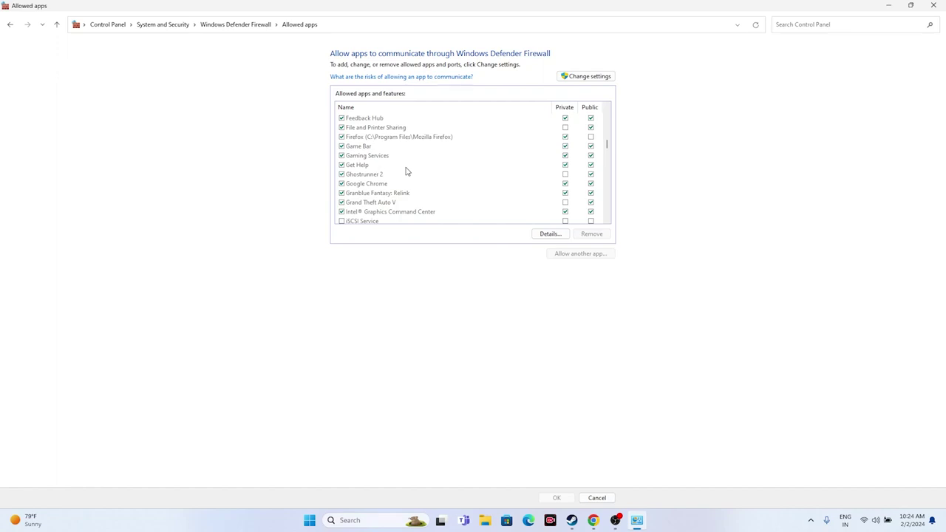
- Unlock the allowed apps settings, start allowing another app, and browse to C:\Program Files (x86)\Steam\steamapps\common
click(569, 76)
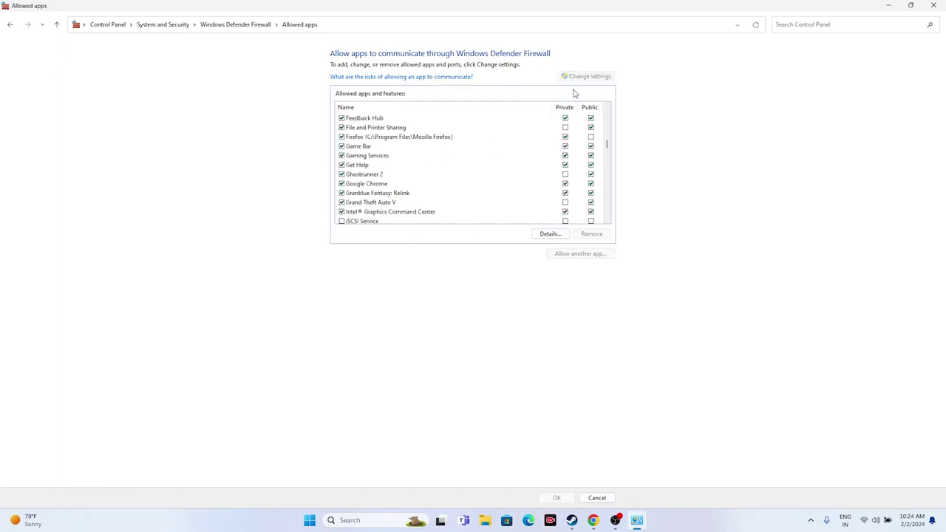
click(573, 254)
click(539, 305)
scroll(418, 311, down, 4)
click(418, 340)
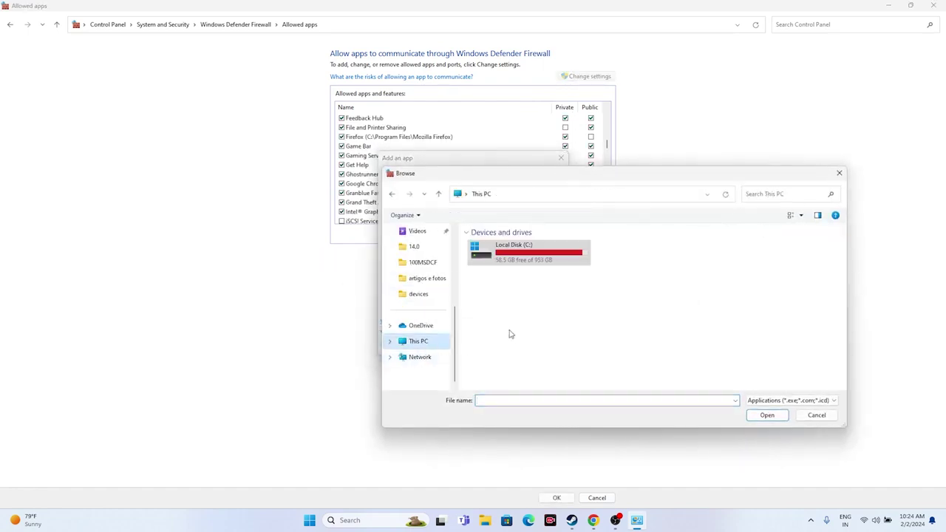
double_click(540, 253)
double_click(518, 337)
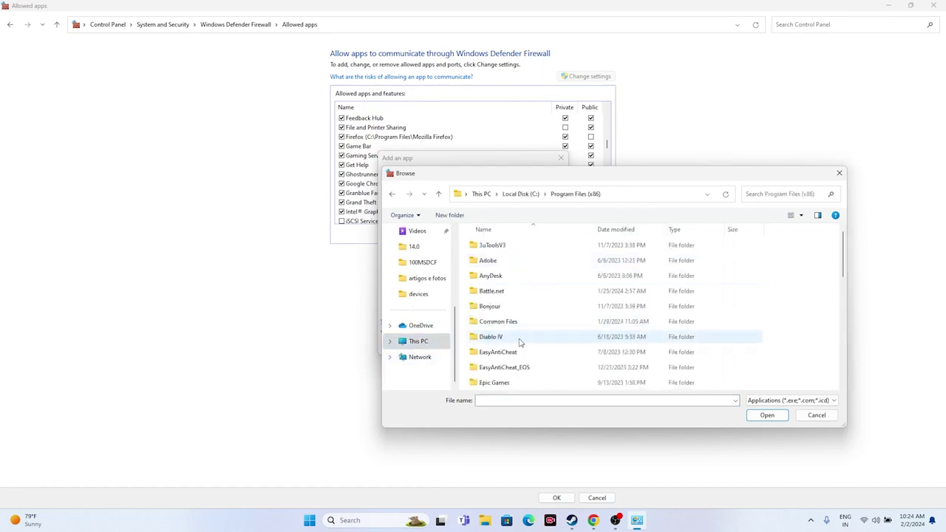
scroll(520, 342, down, 9)
double_click(507, 311)
scroll(509, 303, down, 4)
click(509, 296)
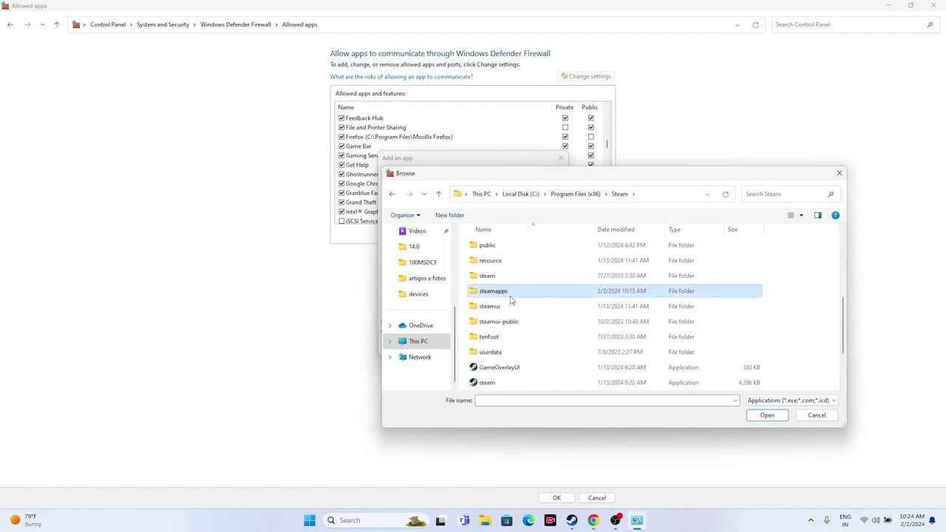
double_click(509, 295)
double_click(510, 246)
- Find the Granblue Fantasy: Relink game folder and choose its executable as the app to allow
scroll(517, 297, down, 6)
scroll(518, 297, down, 7)
scroll(517, 300, down, 1)
scroll(517, 303, up, 6)
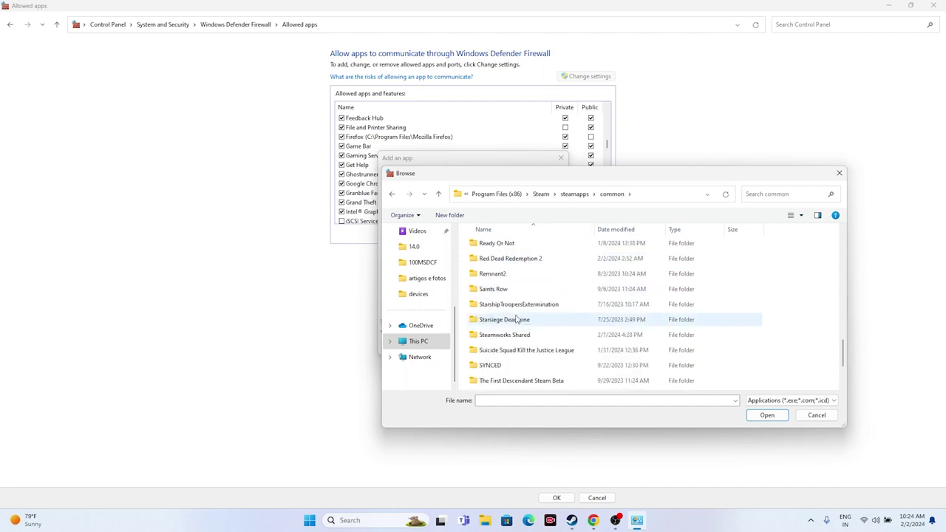
scroll(517, 319, up, 3)
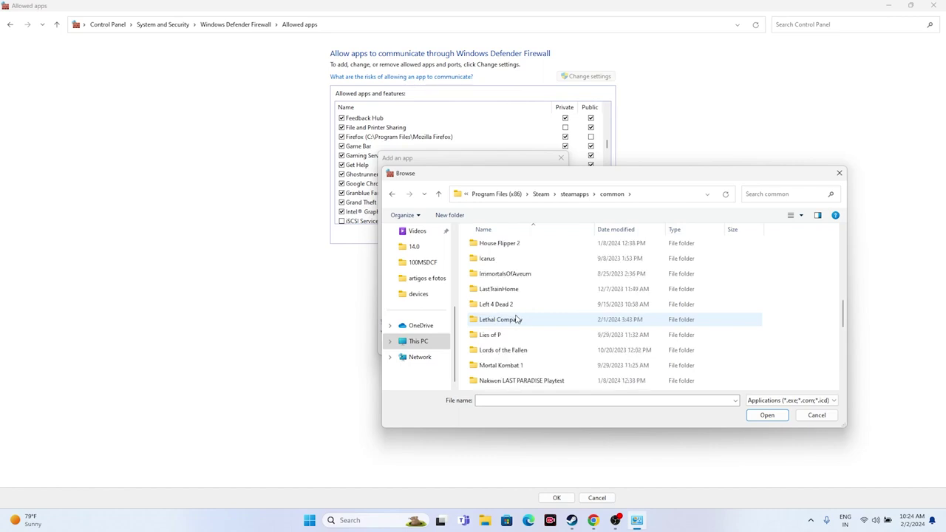
double_click(510, 274)
click(512, 261)
click(766, 418)
- Try to add Granblue Fantasy: Relink to the firewall's allowed apps, and close the dialog and Control Panel
click(507, 346)
click(549, 294)
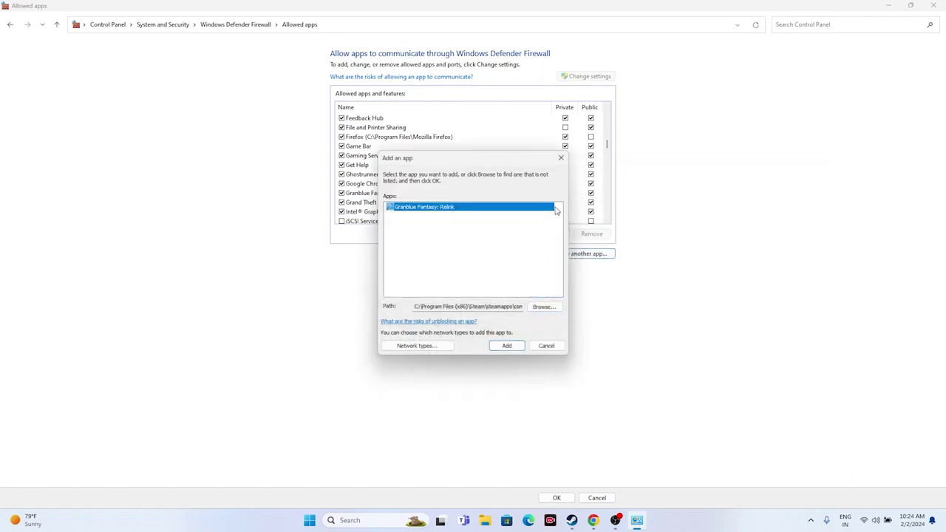
click(560, 158)
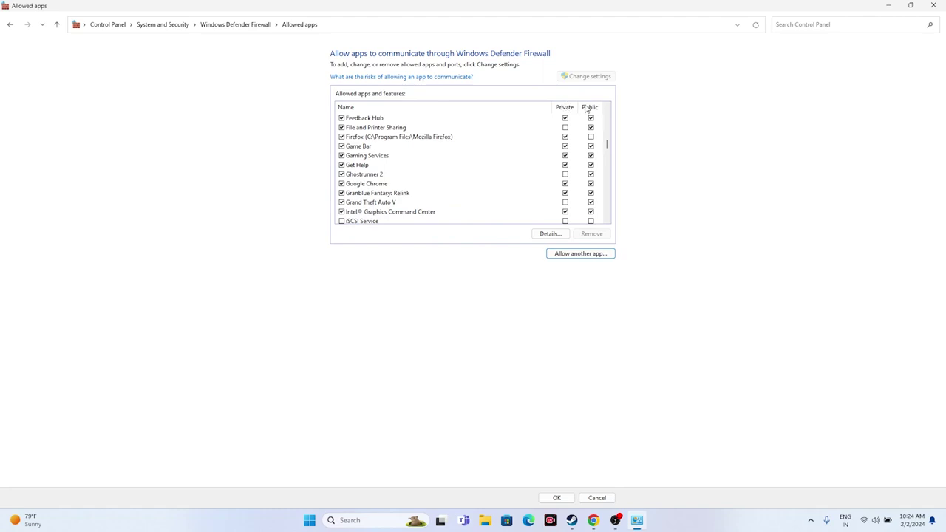
click(934, 6)
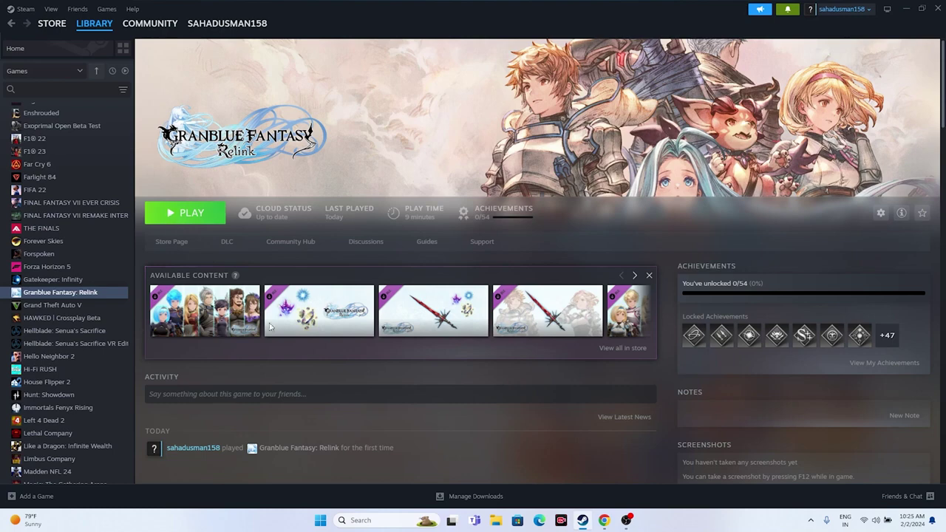
- Open System Configuration and hide all Microsoft services in its services list
text(syste)
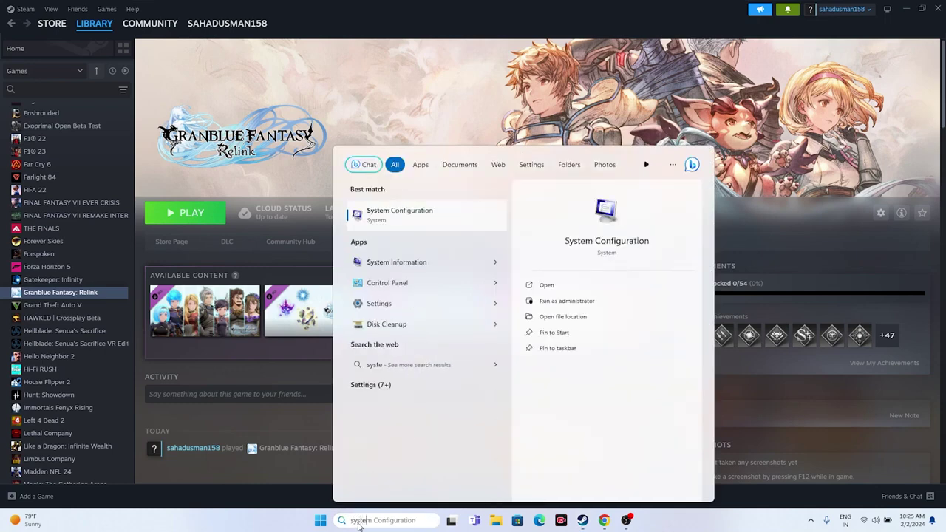
text(m)
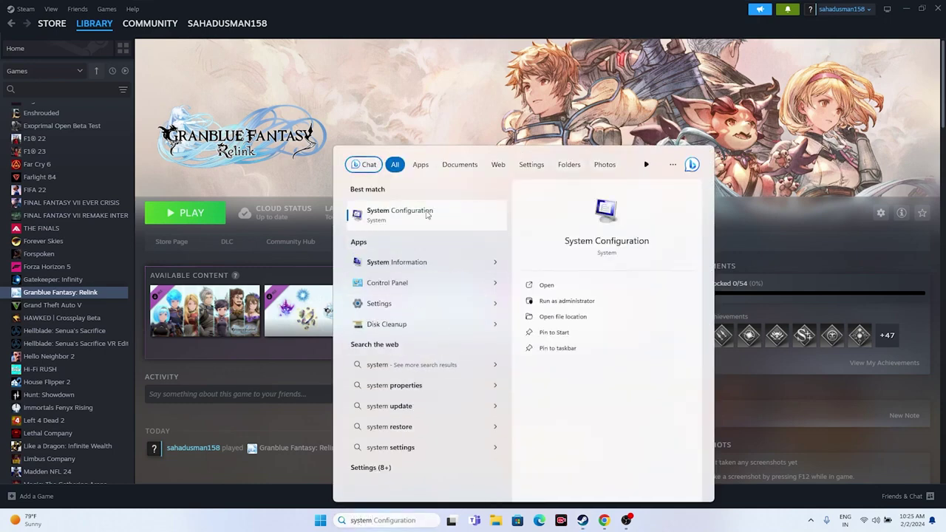
click(427, 215)
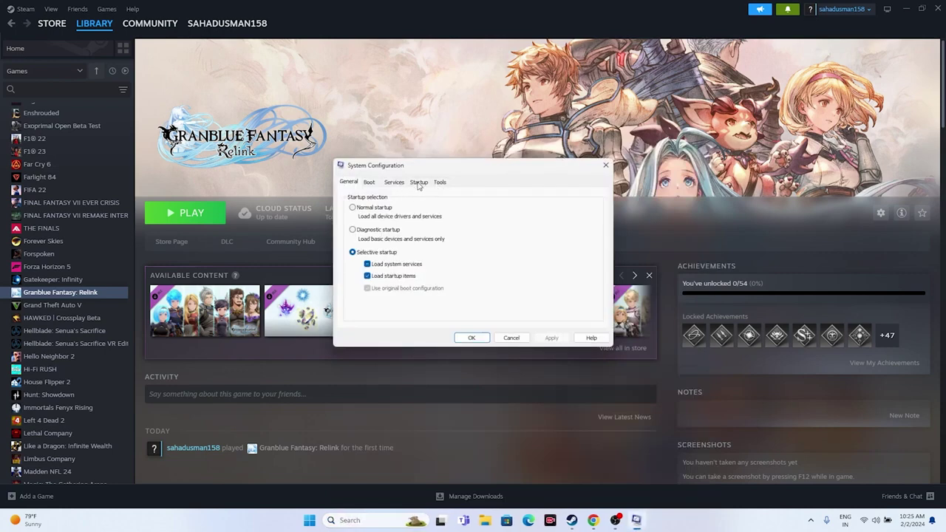
click(396, 182)
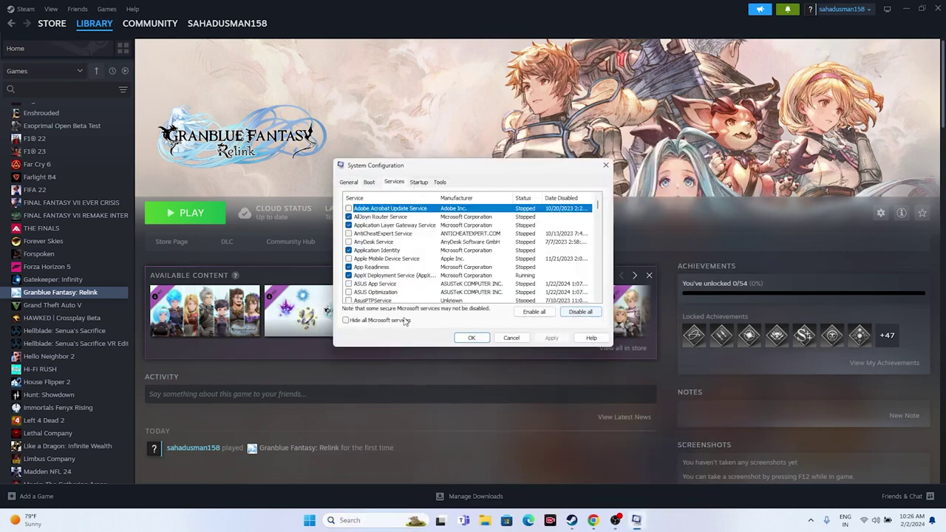
click(390, 322)
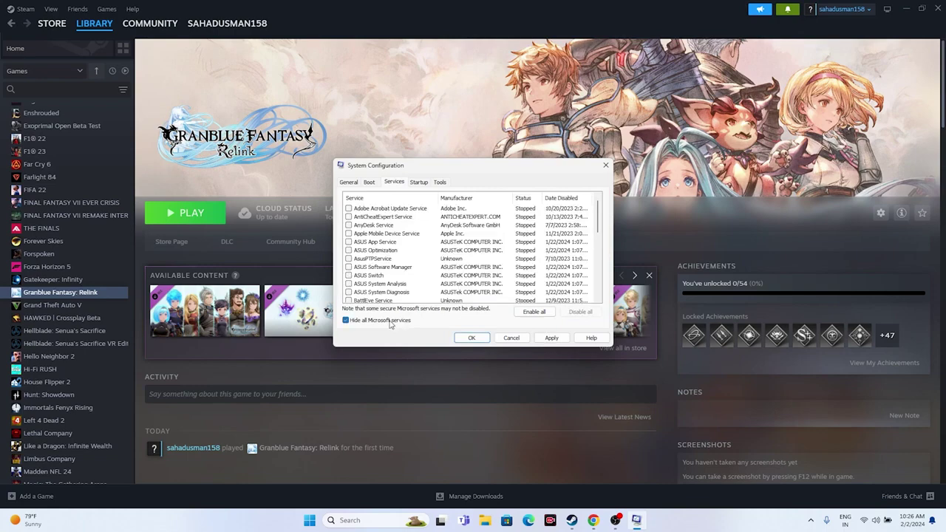
- Apply the System Configuration changes, minimise Steam, and exit without restarting the computer
click(551, 338)
click(477, 338)
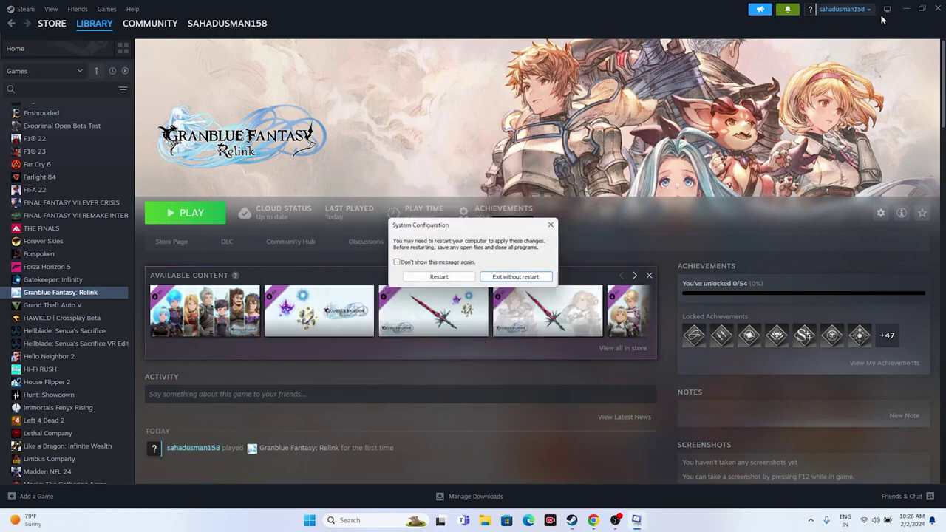
click(906, 9)
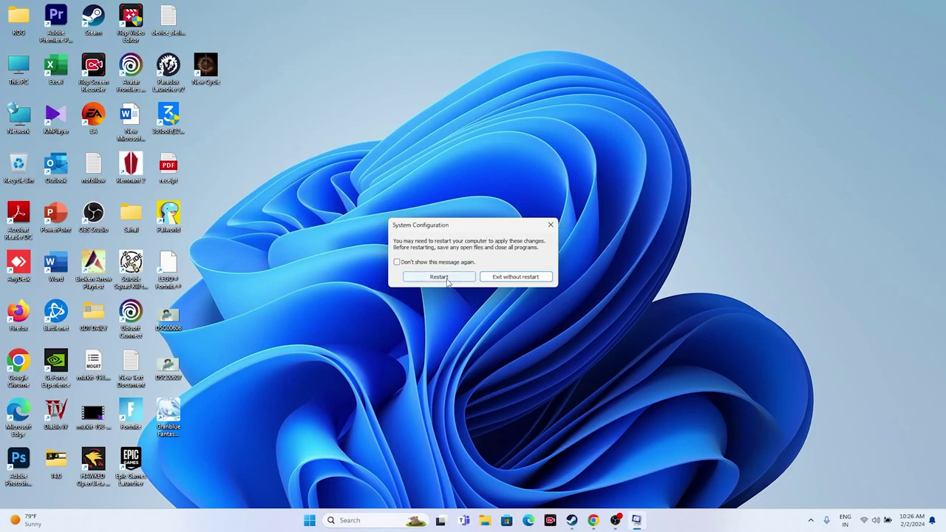
click(518, 278)
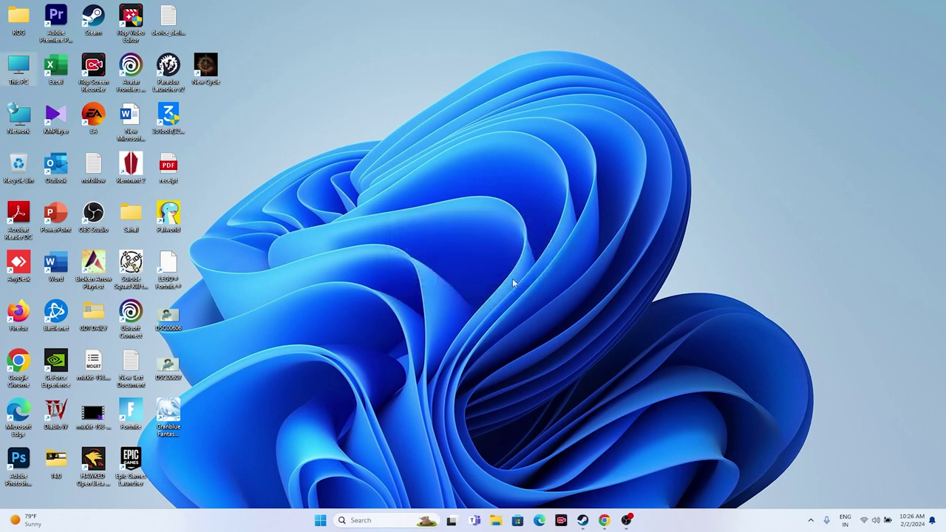
- Examine Granblue Fantasy: Relink's general properties in Steam, including the Steam Overlay option, and close them
click(583, 519)
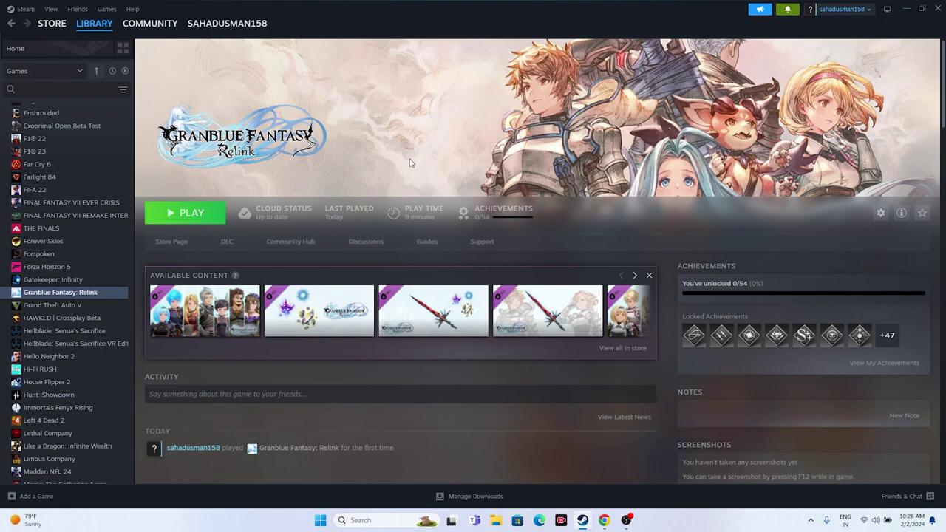
right_click(86, 293)
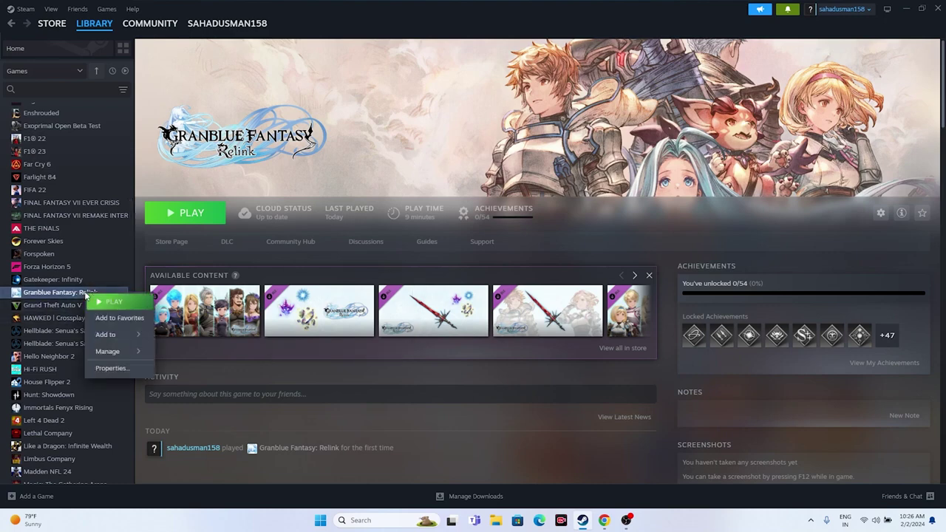
click(116, 369)
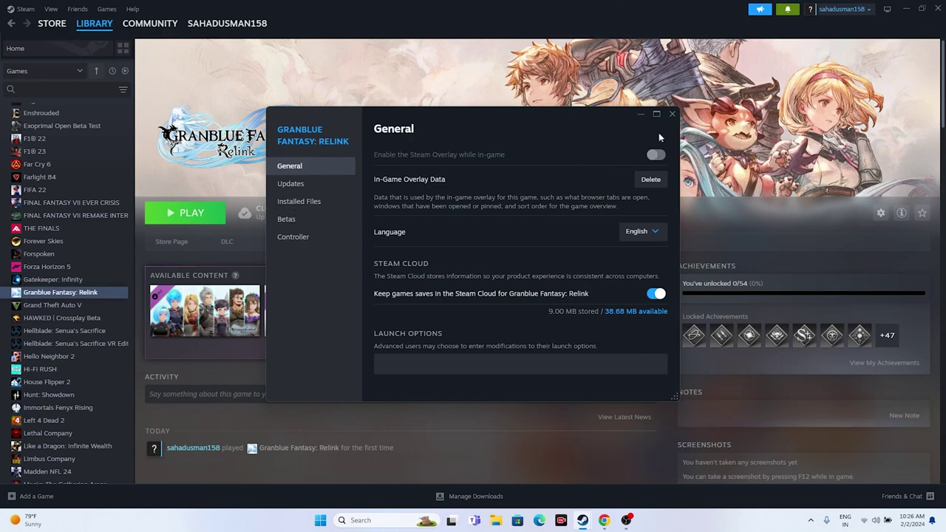
click(673, 114)
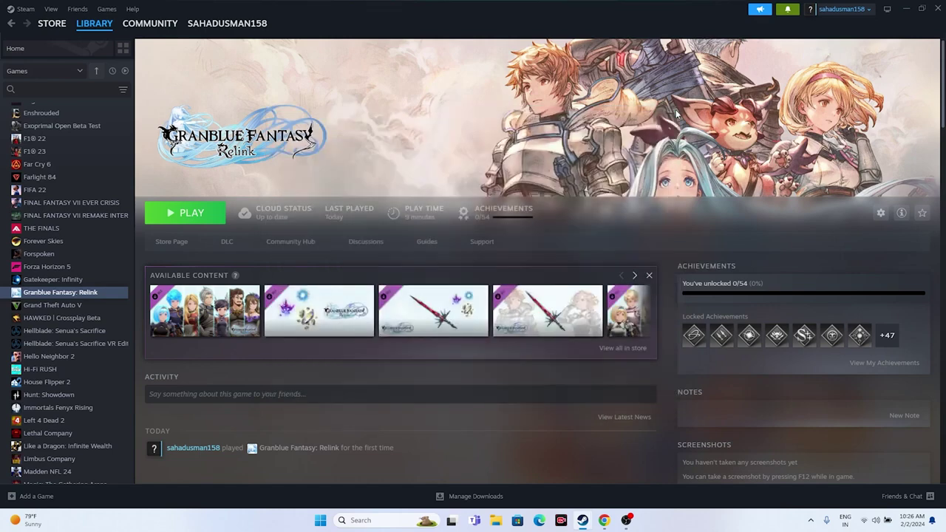
- Set Granblue Fantasy: Relink's launch options to -dx12, close its properties and minimise Steam
right_click(95, 294)
click(120, 368)
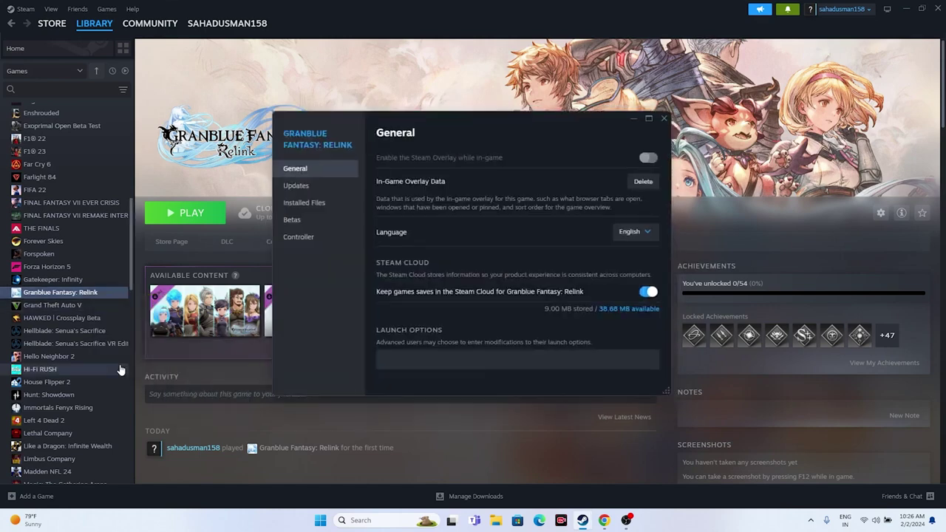
click(434, 361)
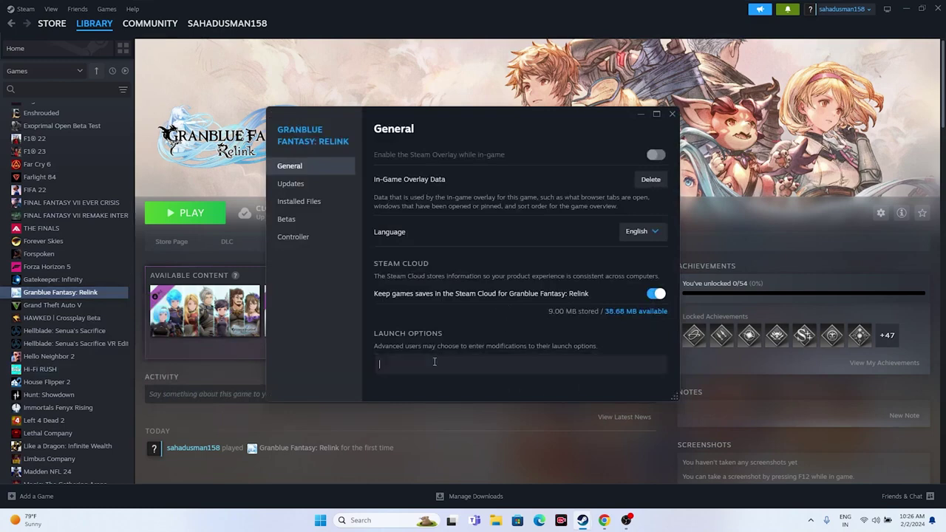
text(-dx11)
key(BackSpace)
text(2)
click(671, 114)
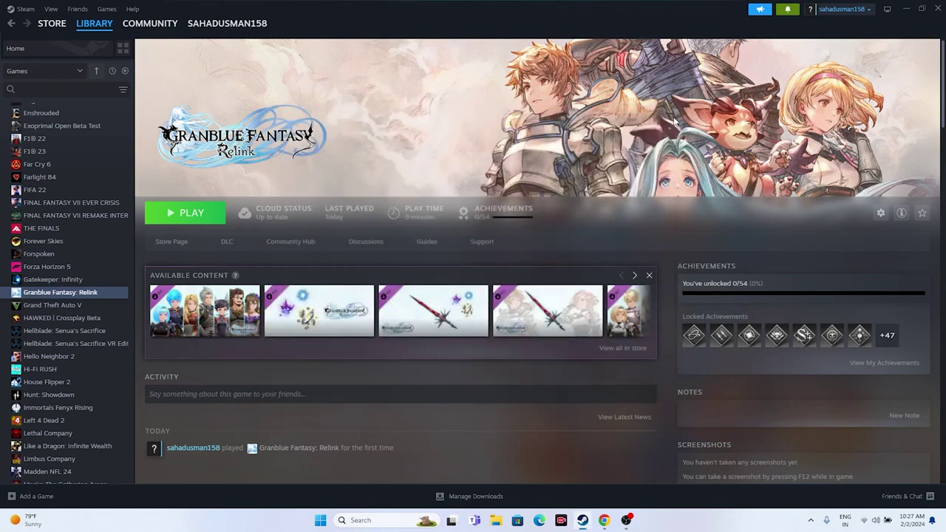
click(913, 8)
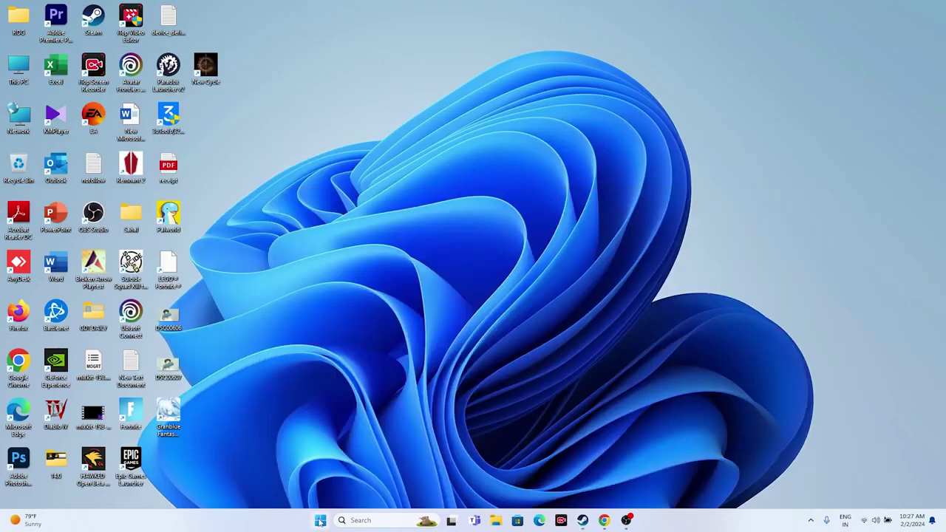
- Open Task Manager to examine the running apps and background processes, and close it
right_click(320, 521)
click(323, 402)
click(449, 115)
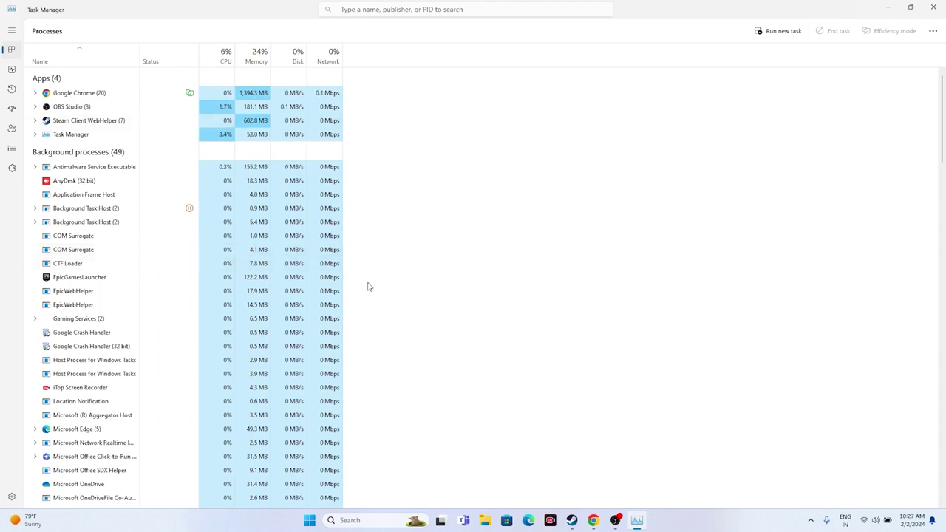
click(932, 7)
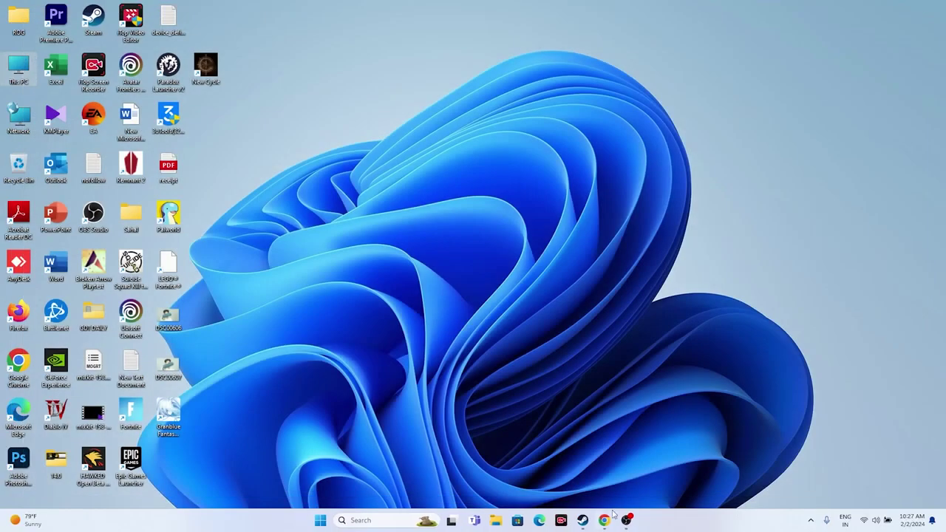
click(582, 520)
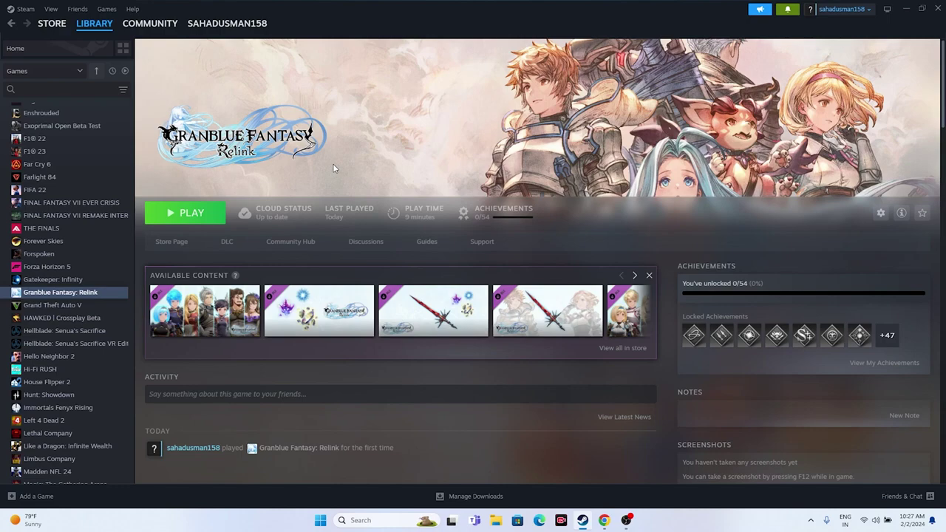
click(905, 9)
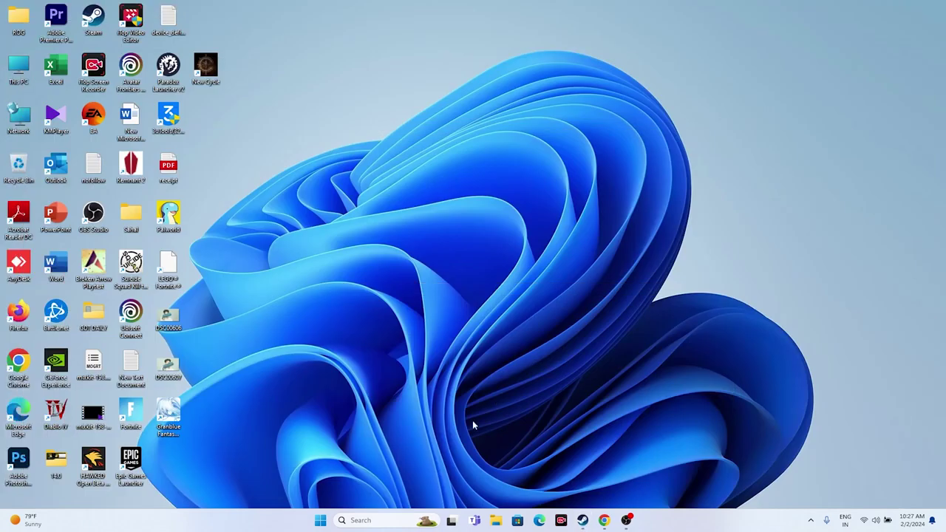
- Open the Windows graphics settings and browse to Steam's steamapps folder in Program Files (x86) to add a desktop app
click(387, 521)
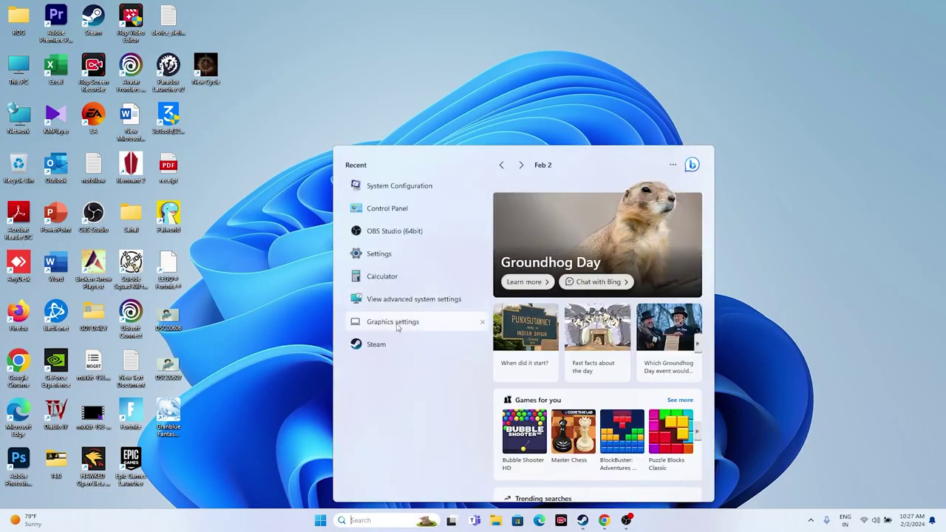
click(397, 325)
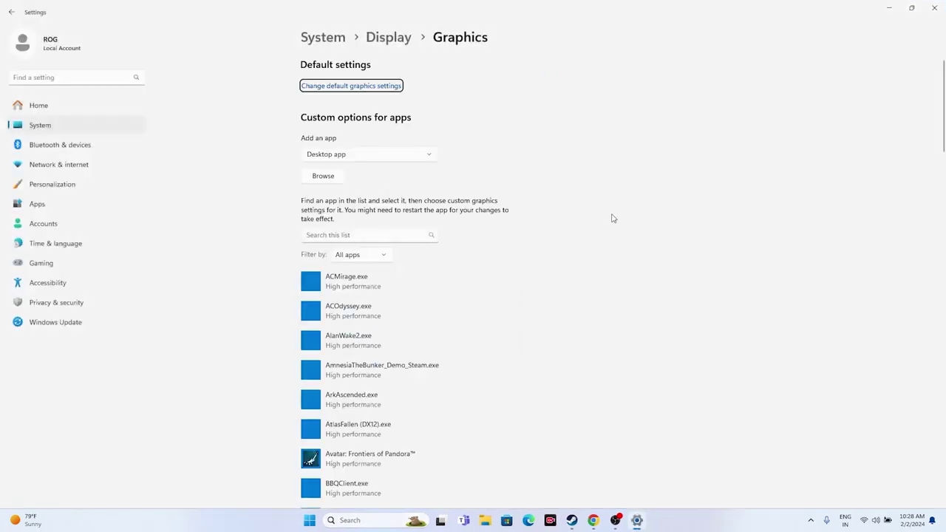
scroll(679, 181, down, 3)
scroll(835, 197, up, 3)
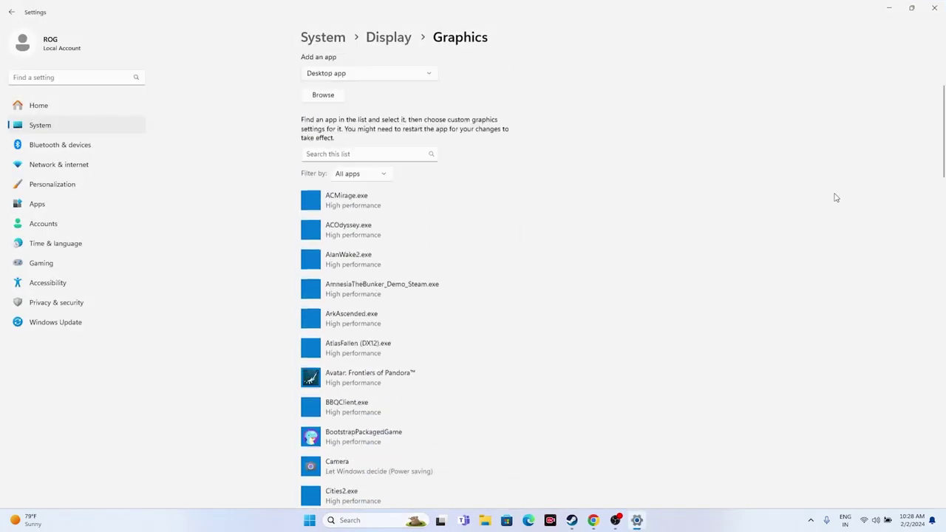
click(322, 176)
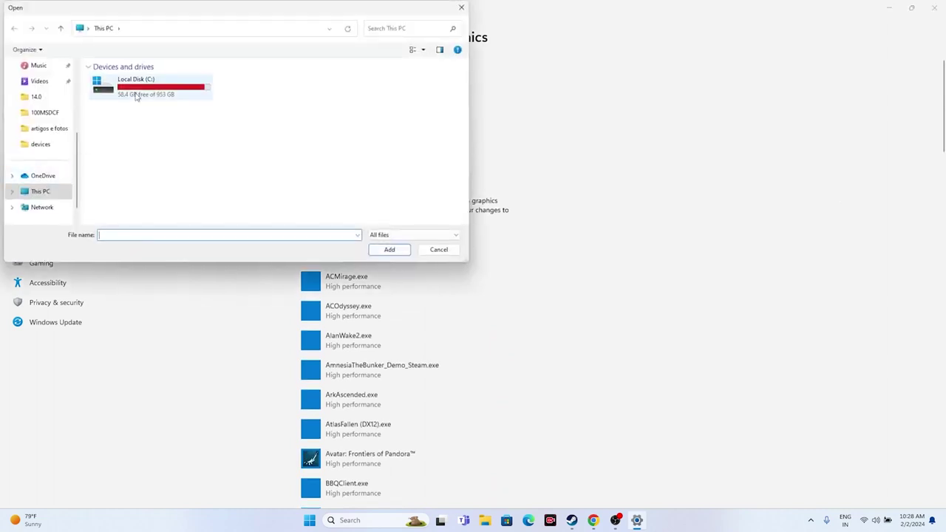
double_click(137, 94)
double_click(140, 171)
scroll(169, 152, down, 8)
double_click(126, 140)
scroll(179, 146, down, 3)
double_click(154, 174)
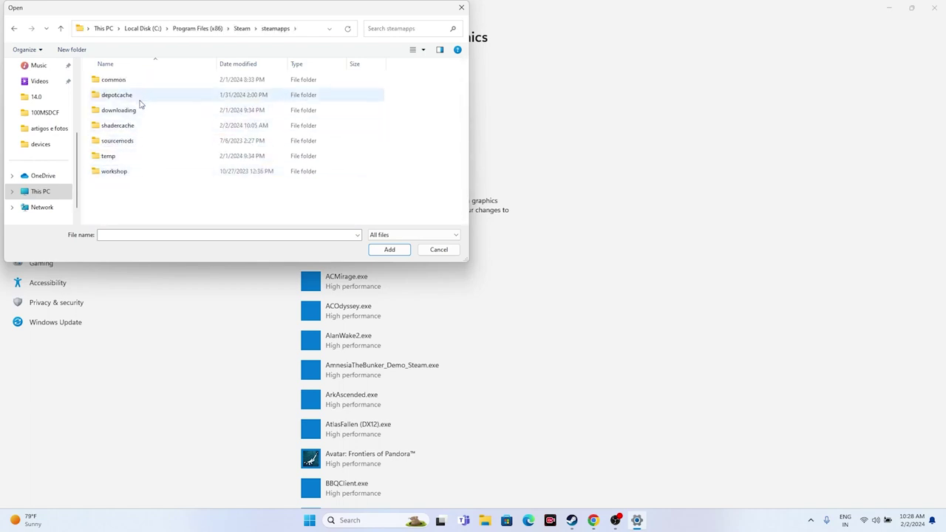
- Find the Granblue Fantasy Relink folder inside common and add its executable to the custom graphics app list
double_click(138, 80)
scroll(166, 141, down, 2)
scroll(166, 141, down, 5)
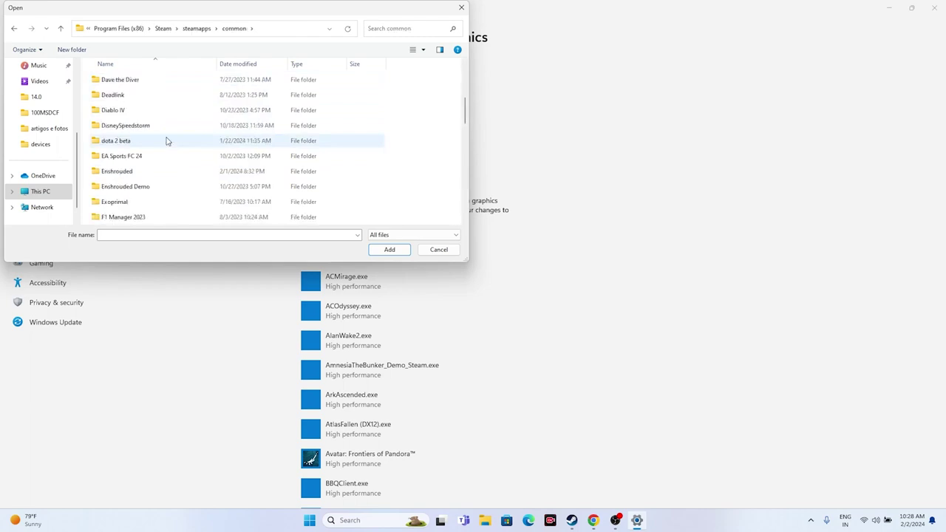
scroll(167, 140, down, 8)
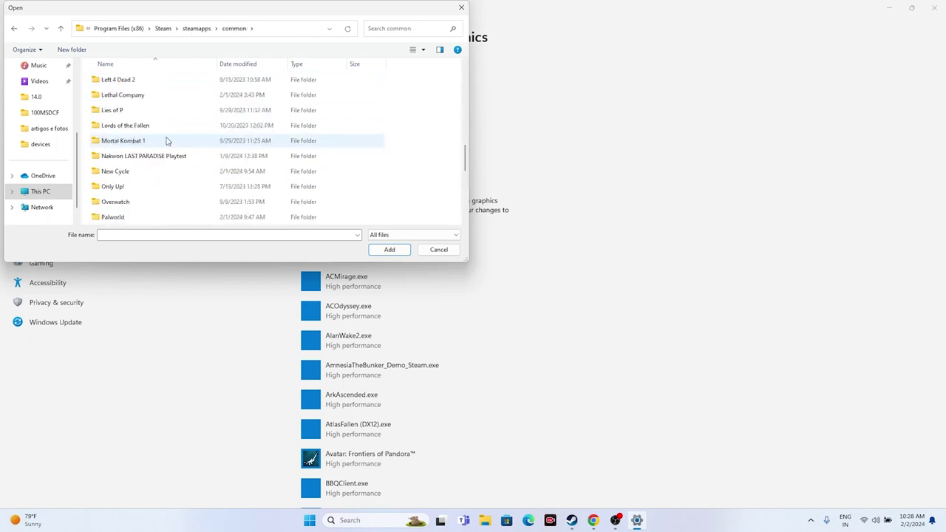
scroll(167, 141, down, 1)
scroll(166, 141, up, 8)
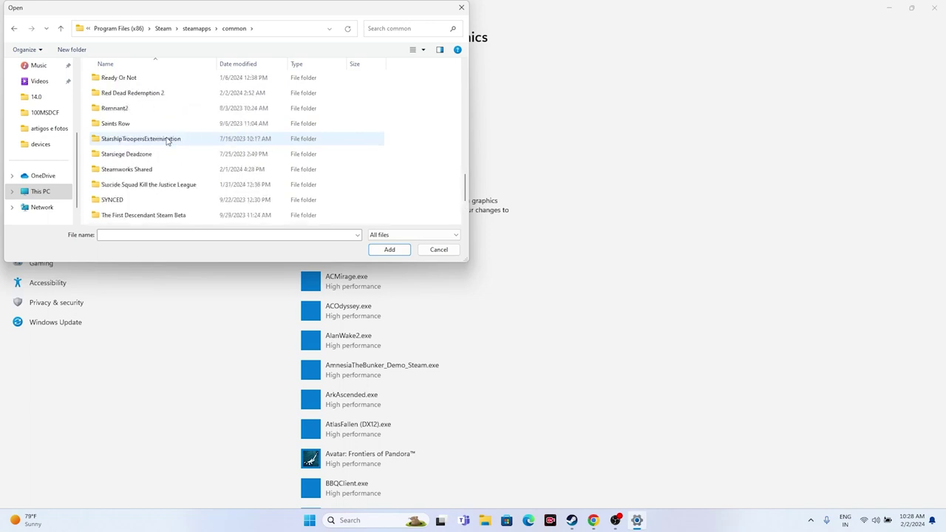
scroll(166, 140, up, 5)
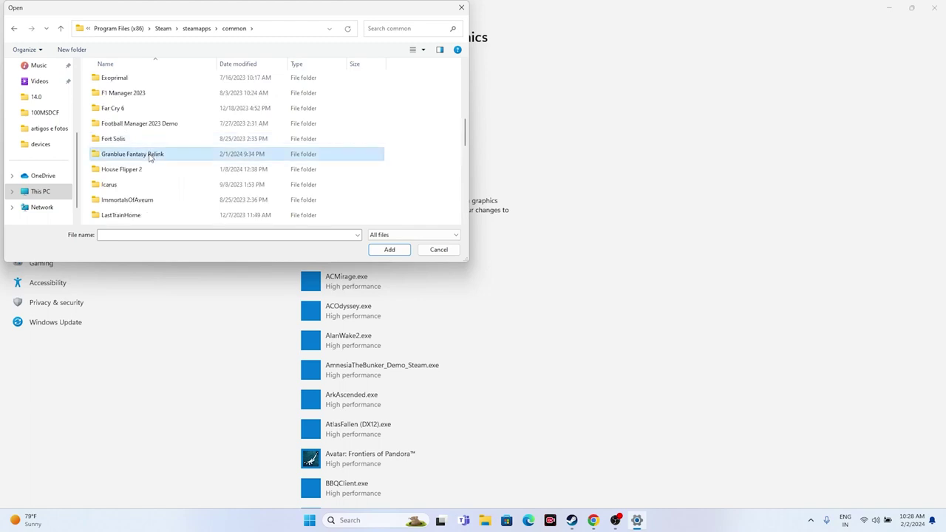
double_click(148, 154)
click(148, 96)
click(392, 254)
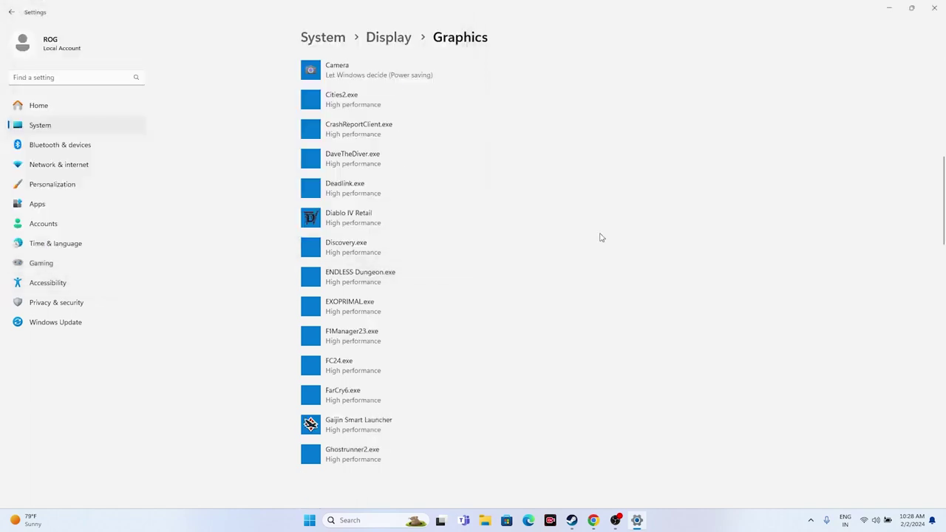
- Set Granblue Fantasy: Relink's graphics preference to High performance, save it and close Settings
click(449, 260)
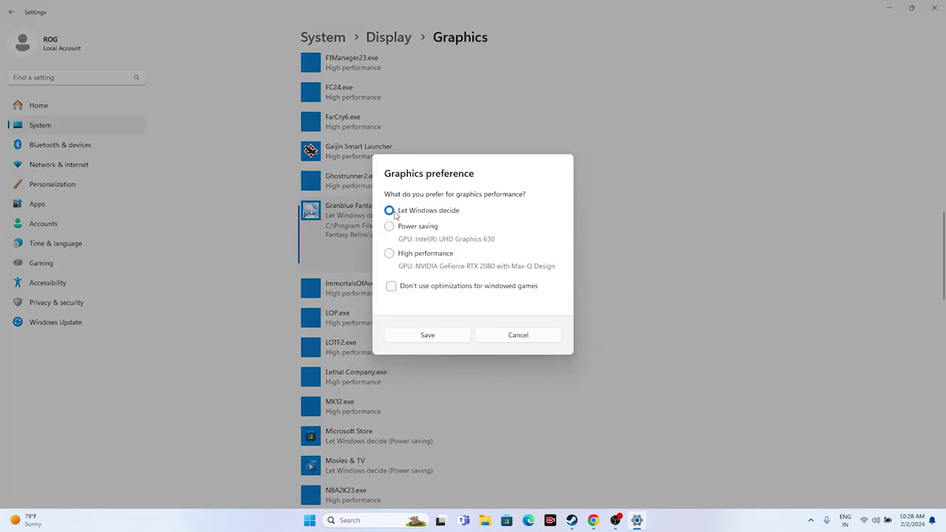
click(390, 253)
click(427, 335)
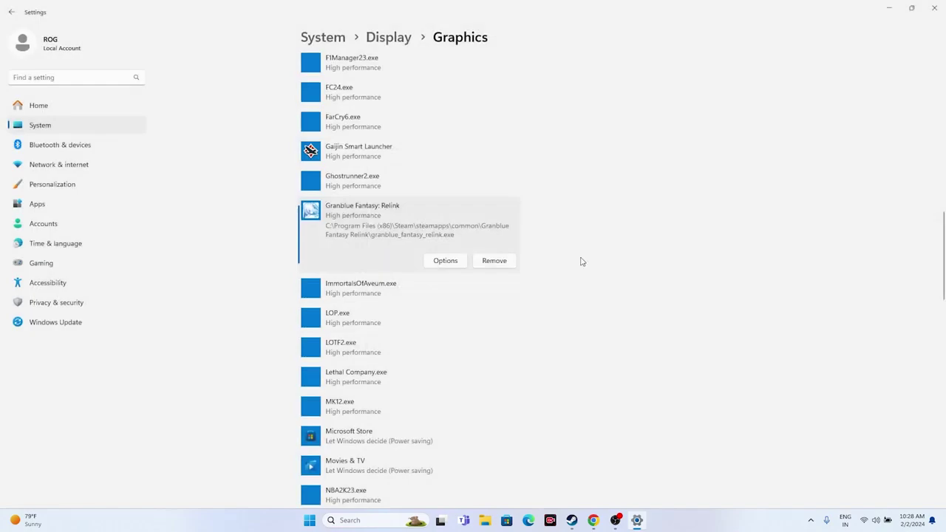
click(934, 7)
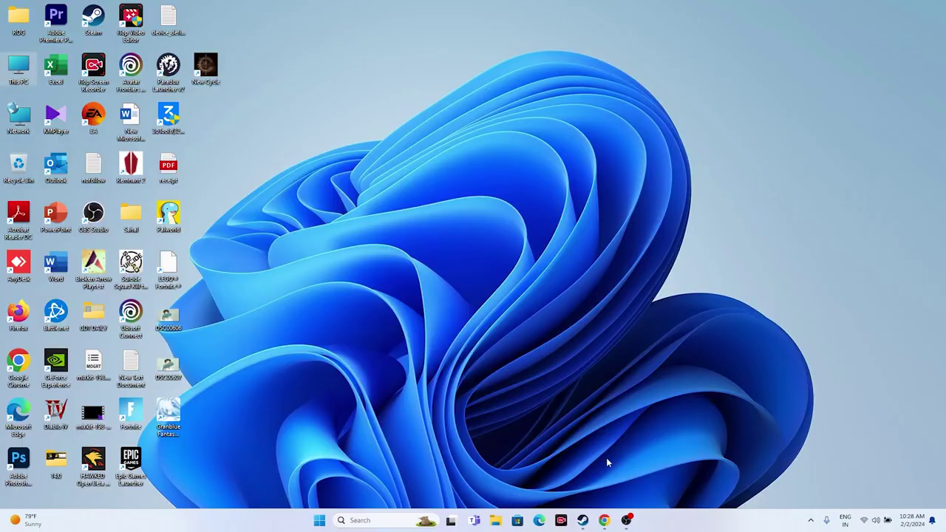
click(583, 521)
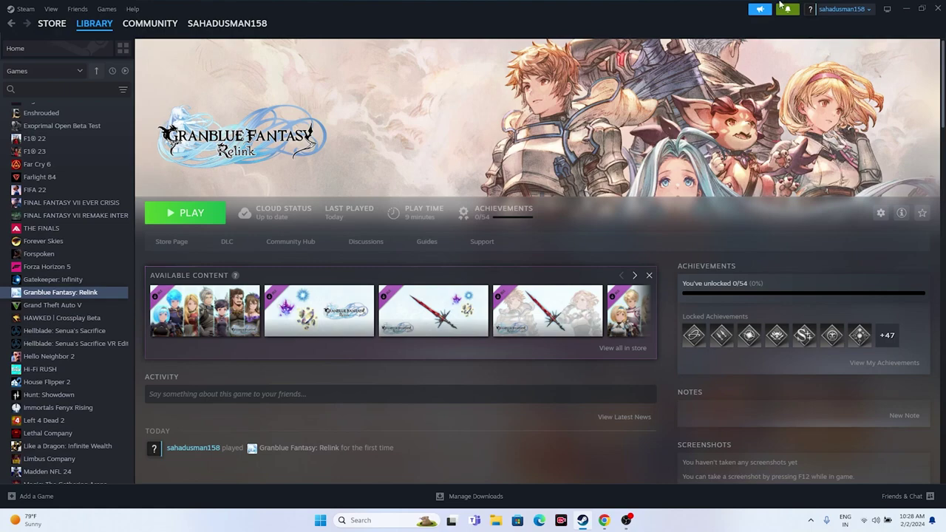
click(905, 9)
- Open the Virtual Memory settings from the advanced system settings and choose a custom paging file size for drive C
click(383, 520)
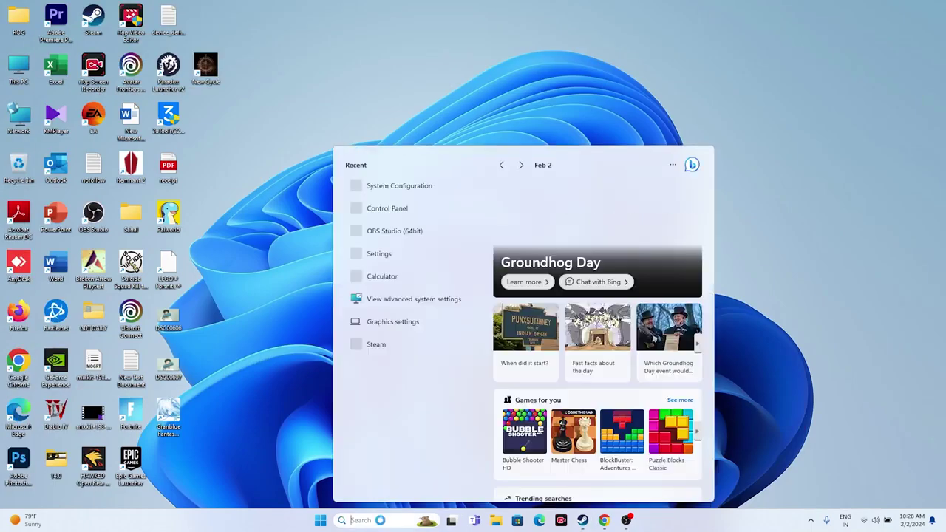
click(424, 307)
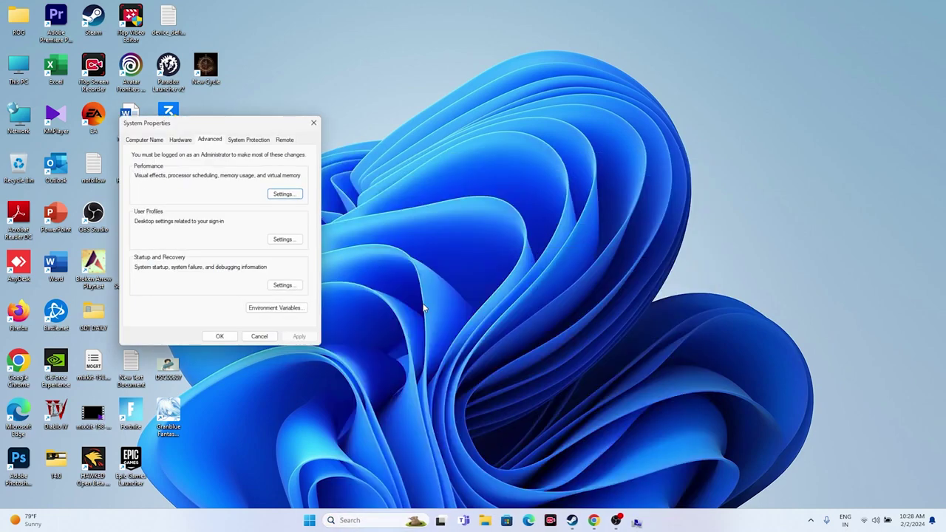
click(279, 194)
click(193, 178)
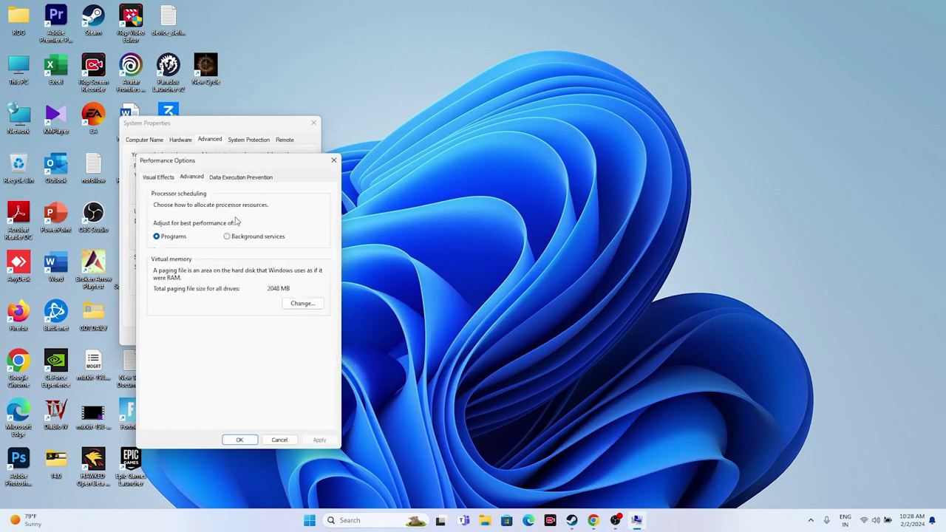
click(303, 303)
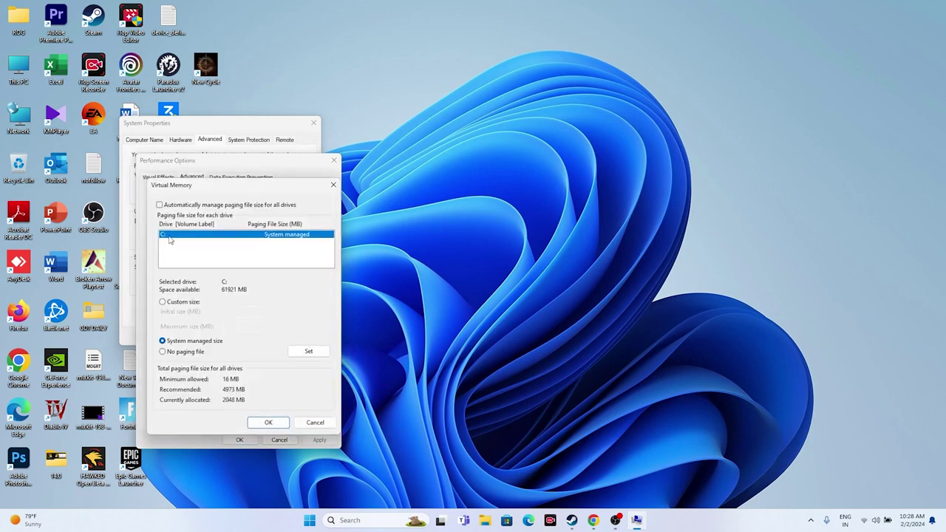
click(164, 302)
click(236, 311)
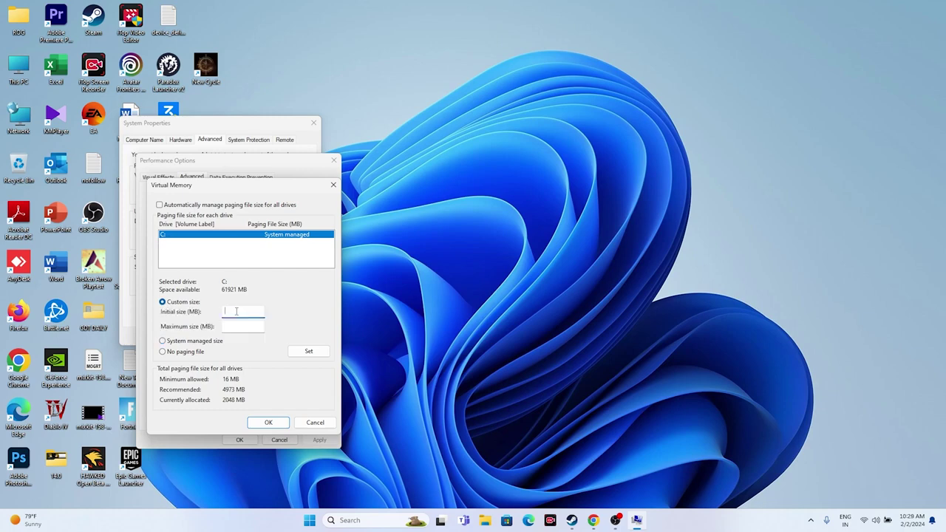
click(225, 328)
- Open Calculator and multiply 32 by 1024 to convert the installed RAM from GB to MB
click(360, 517)
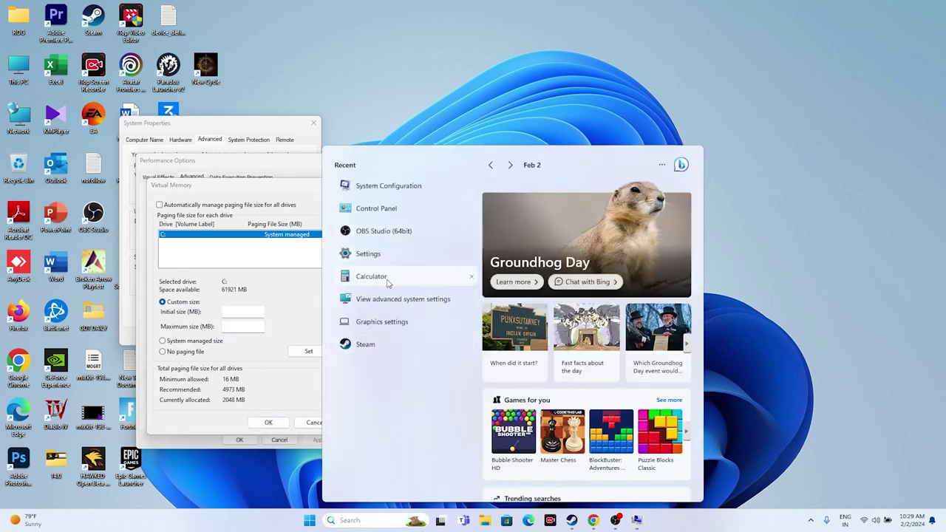
click(389, 279)
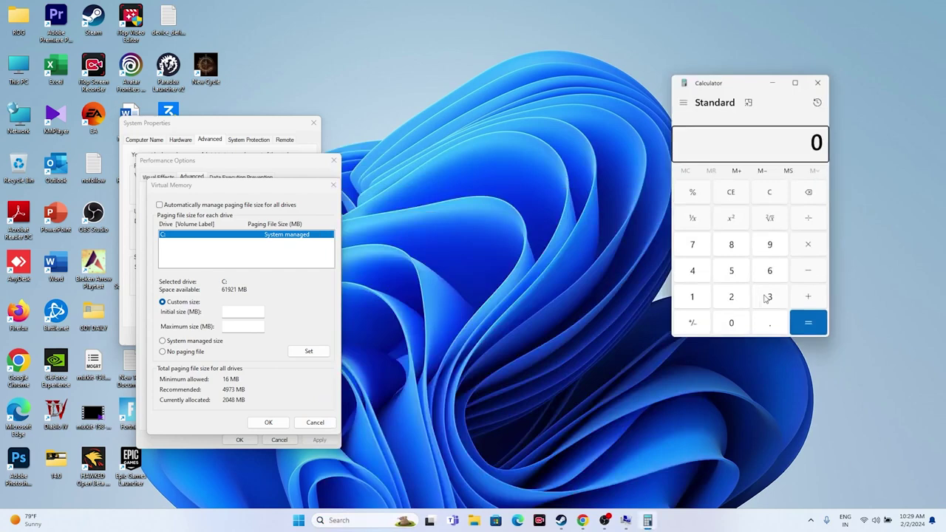
click(766, 298)
click(739, 300)
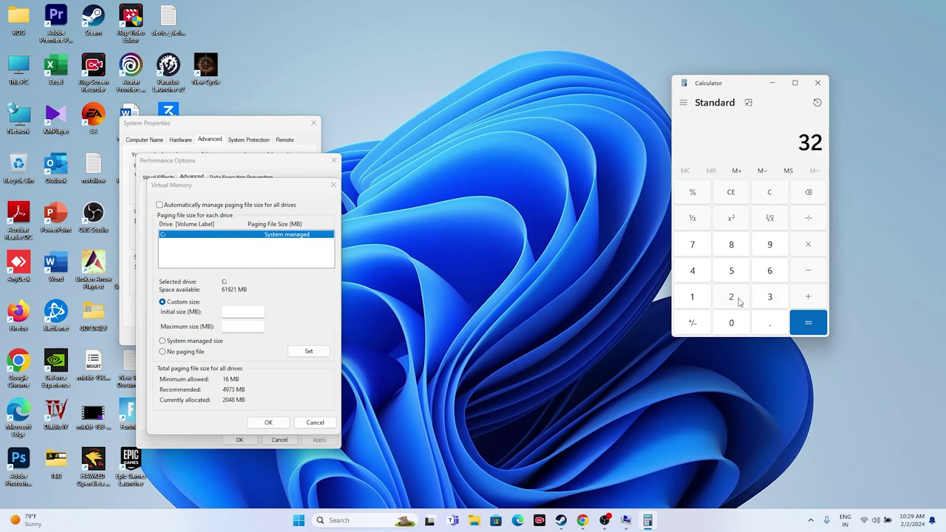
click(805, 249)
click(691, 301)
click(721, 320)
click(729, 299)
click(698, 275)
click(807, 325)
- Multiply the Calculator result by 1.5 and copy the resulting 49,152 into the paging file's initial size in Virtual Memory
click(808, 248)
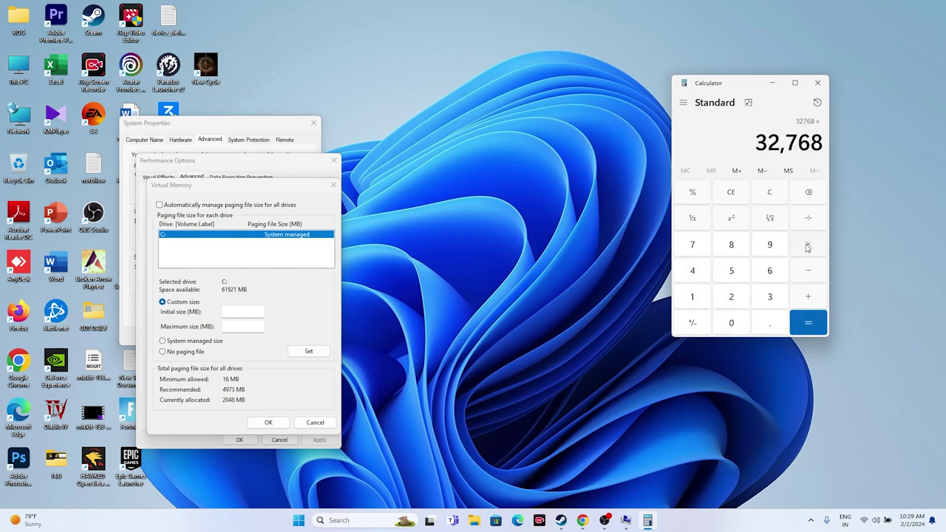
click(704, 297)
click(769, 325)
click(732, 270)
click(808, 323)
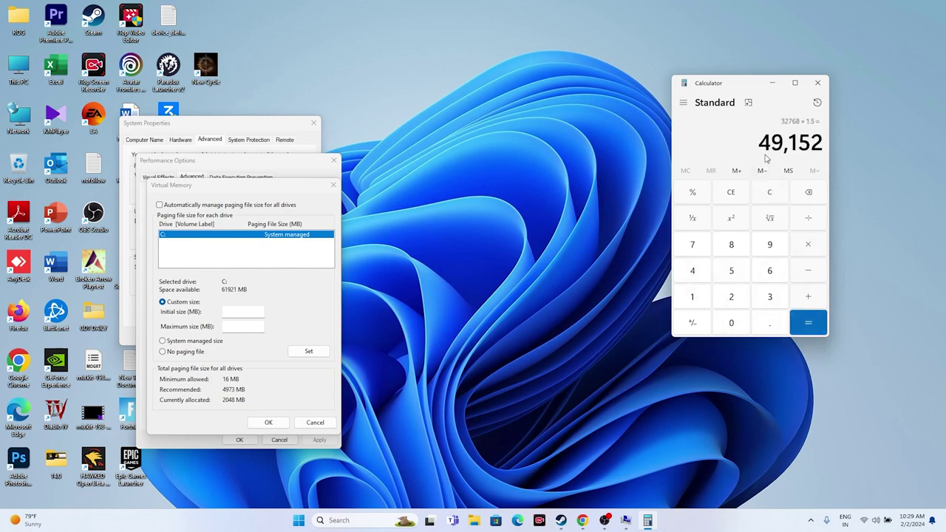
drag(761, 142, 840, 147)
key(ctrl+c)
right_click(809, 148)
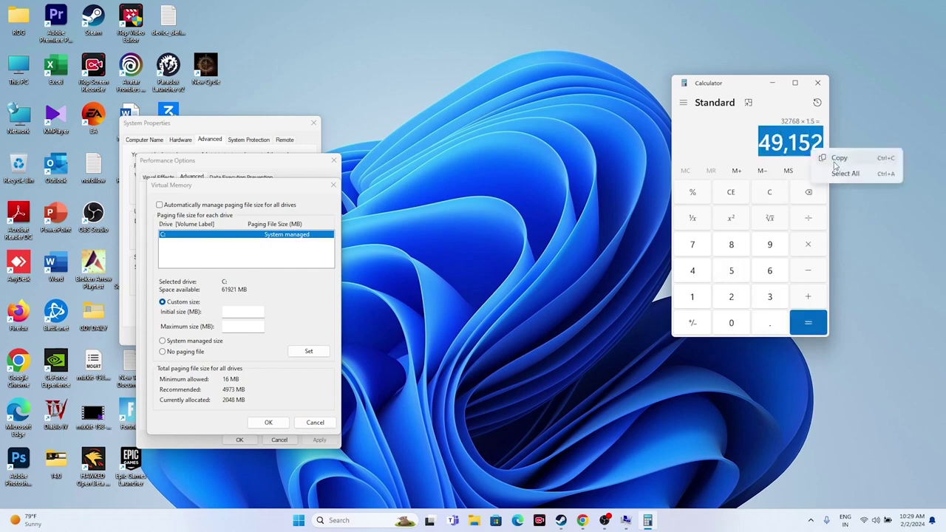
click(820, 153)
right_click(255, 312)
click(278, 357)
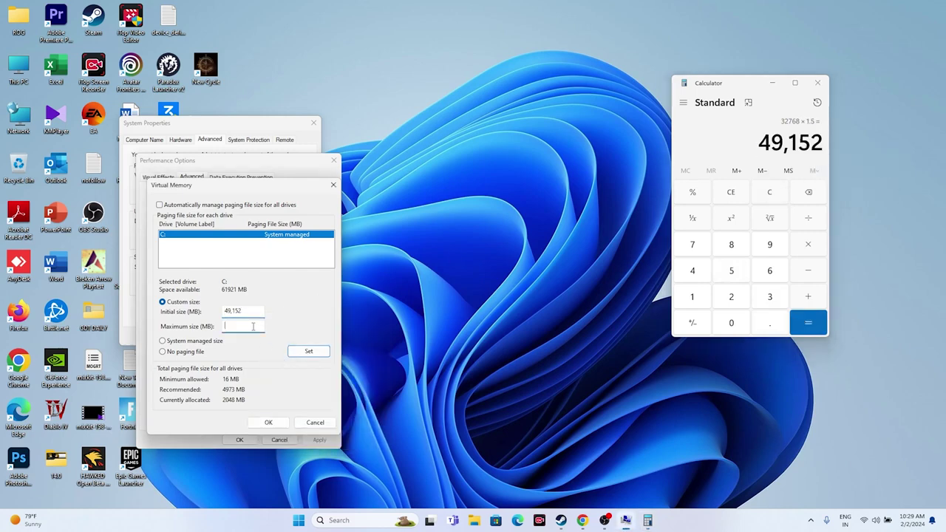
- Clear Calculator and work out 32 × 1024 × 3 for the maximum paging file size
click(731, 192)
click(769, 300)
click(735, 303)
click(809, 248)
click(693, 296)
click(730, 322)
click(730, 296)
click(692, 270)
click(807, 322)
click(809, 255)
click(769, 296)
click(808, 322)
- Copy 98,304 from Calculator into the paging file's maximum size and confirm the Virtual Memory settings
drag(754, 142, 820, 144)
right_click(817, 144)
click(837, 154)
right_click(253, 325)
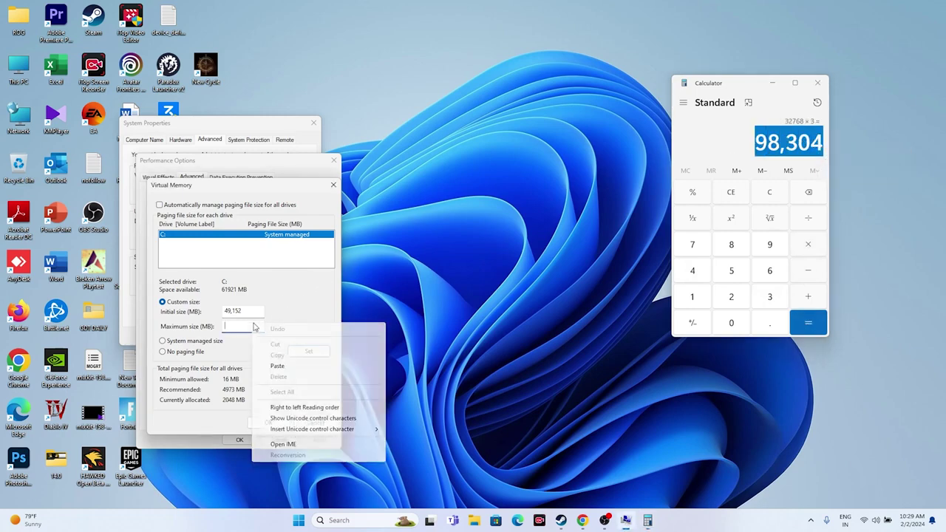
click(285, 367)
click(267, 423)
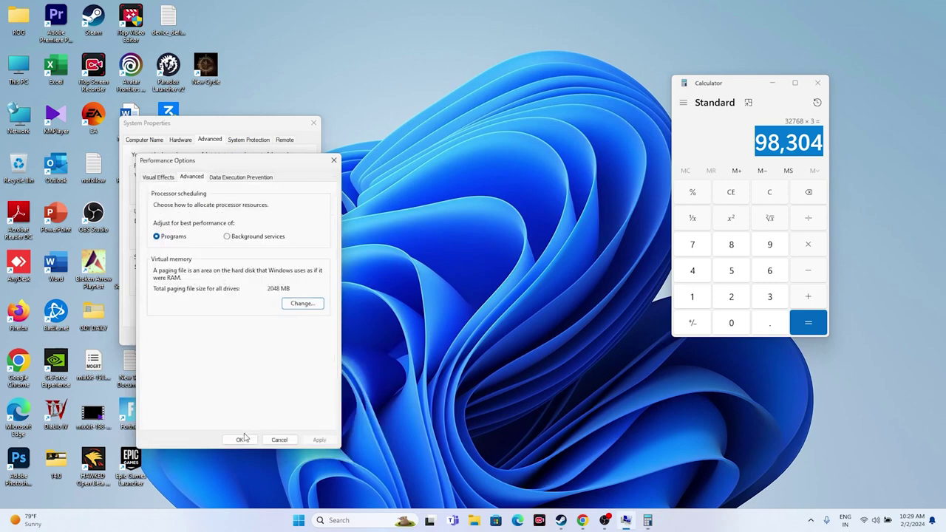
- Confirm Performance Options and close the System Properties and Calculator windows
click(239, 439)
click(314, 123)
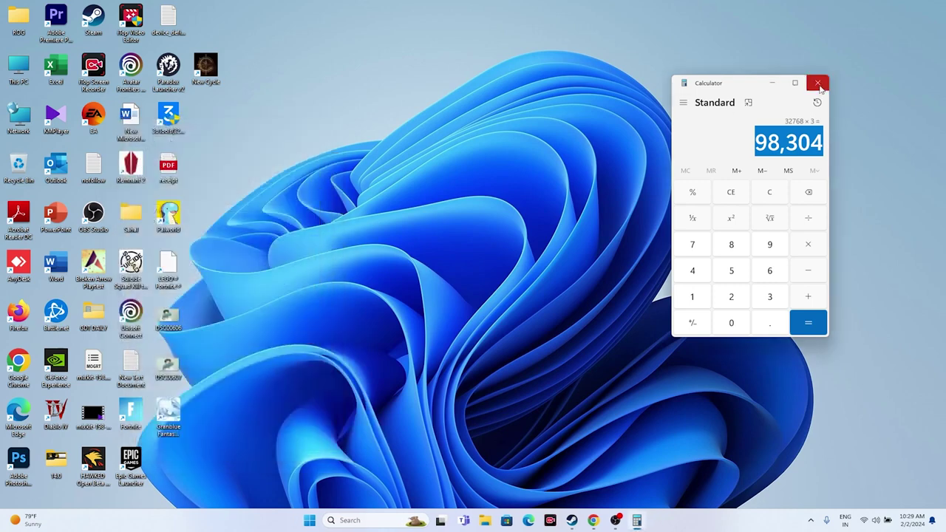
click(817, 82)
- Open Windows Update in Settings, check for updates and close Settings
click(582, 520)
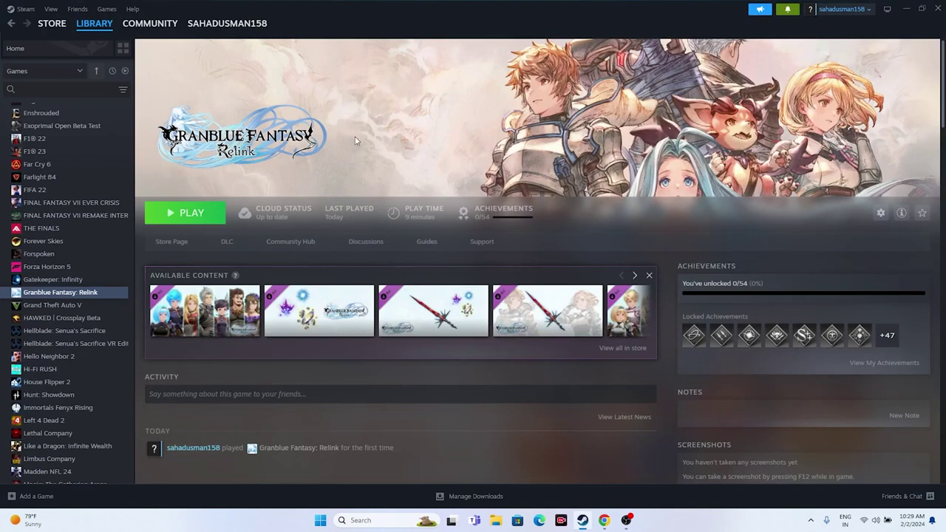
click(905, 9)
click(359, 519)
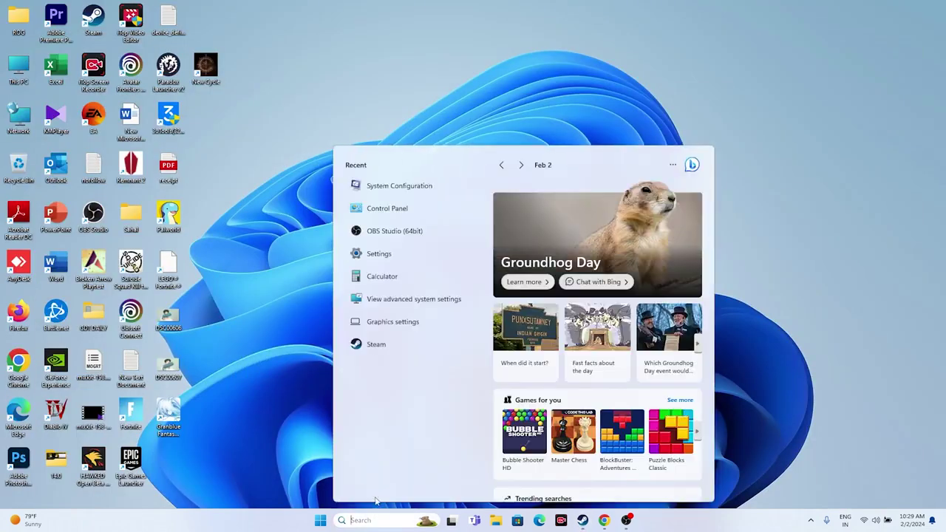
click(384, 255)
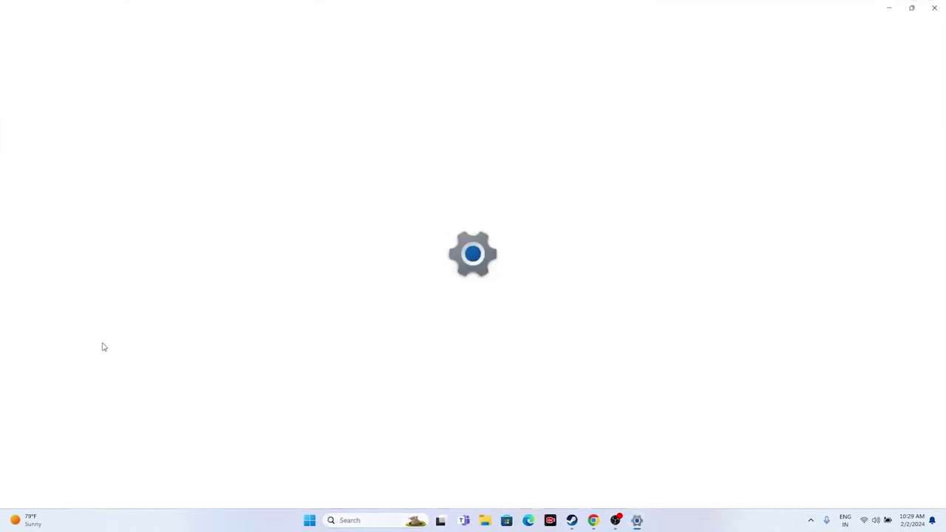
click(67, 322)
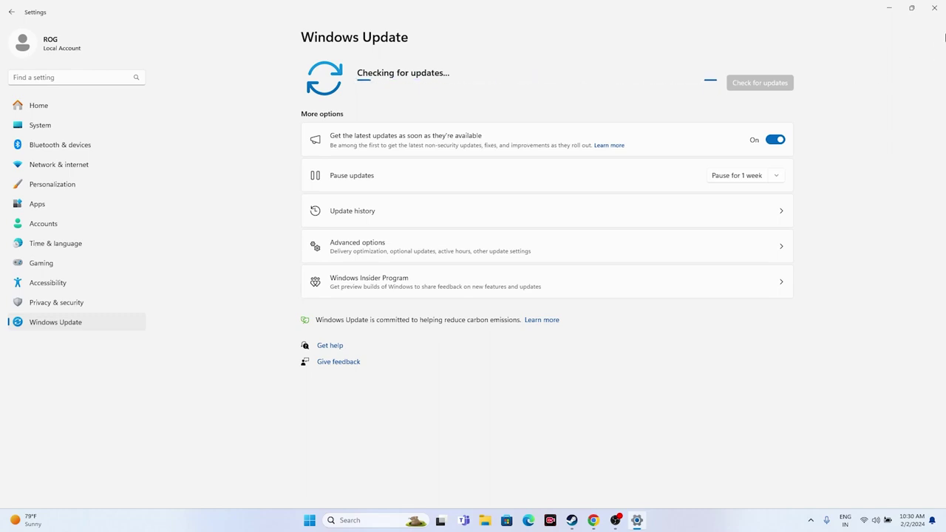
click(933, 9)
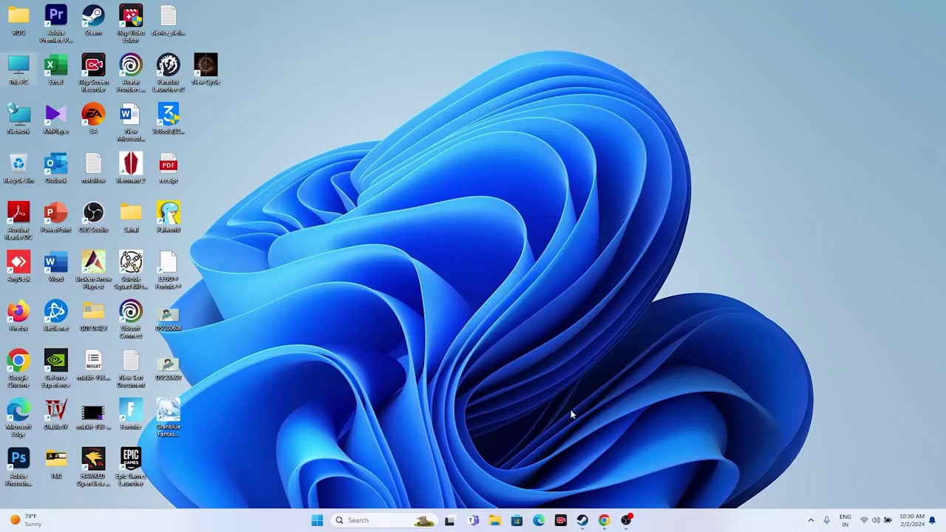
- Switch to Chrome and go to the Manual Driver Search on NVIDIA's GeForce Drivers page
click(587, 525)
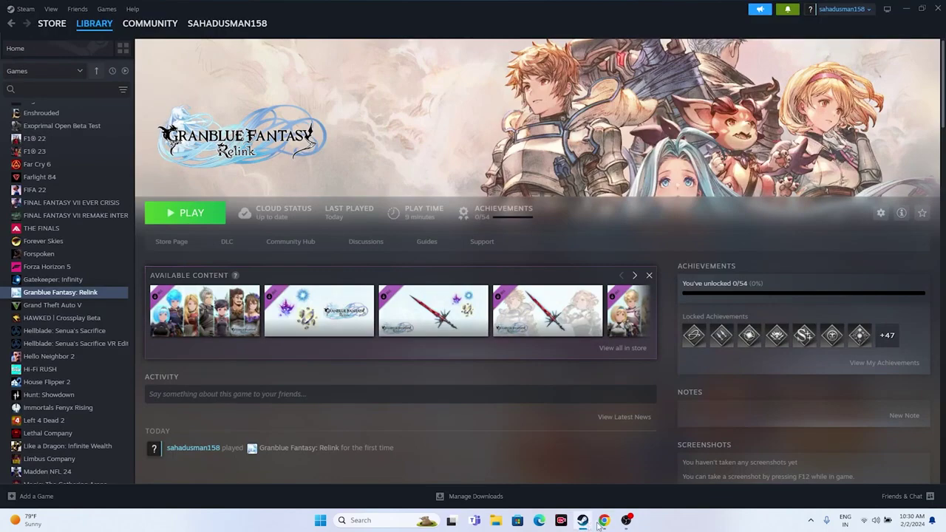
click(604, 520)
click(414, 10)
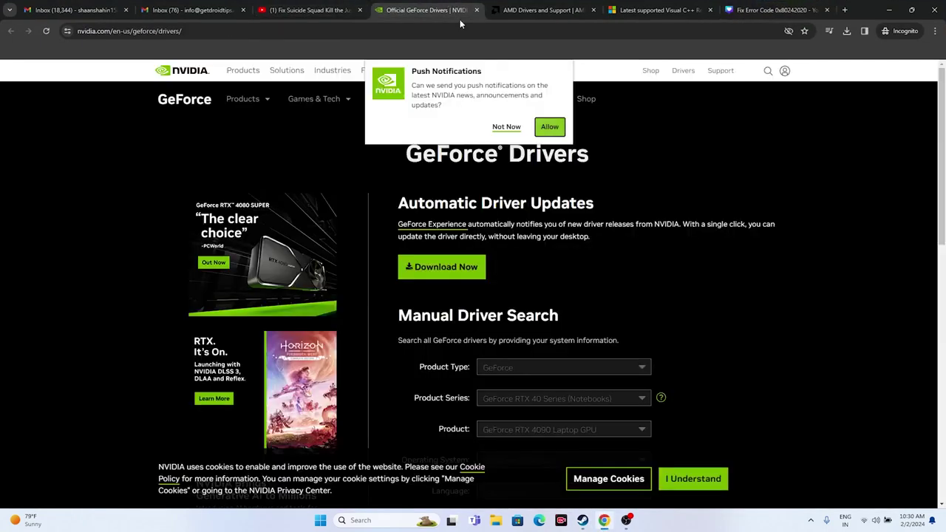
click(508, 7)
click(424, 10)
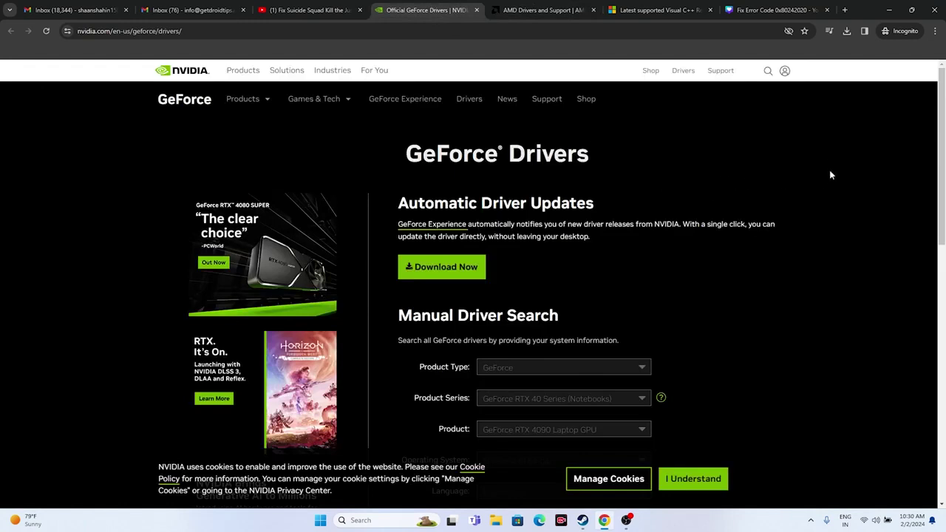
scroll(828, 151, down, 3)
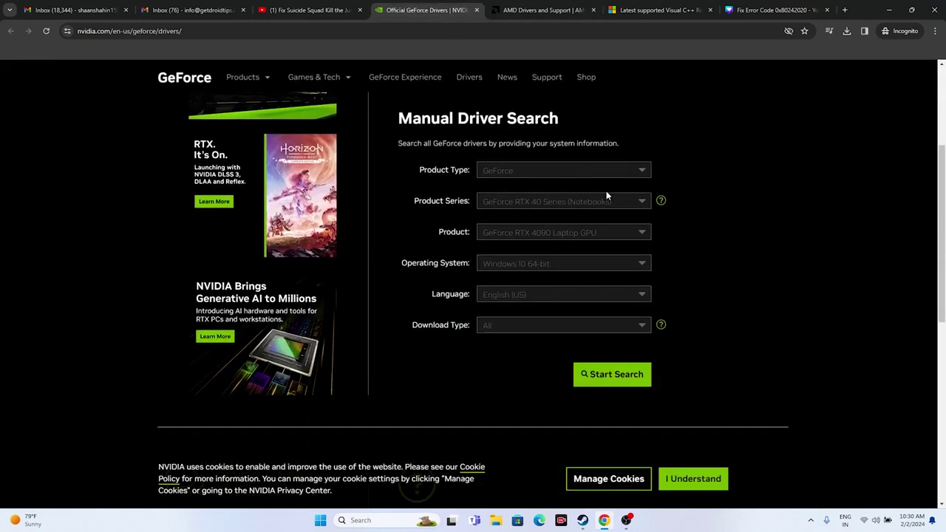
- Set the NVIDIA driver search to GeForce, GeForce RTX 40 Series (Notebooks), GeForce RTX 4090 Laptop GPU and Windows 11
click(508, 172)
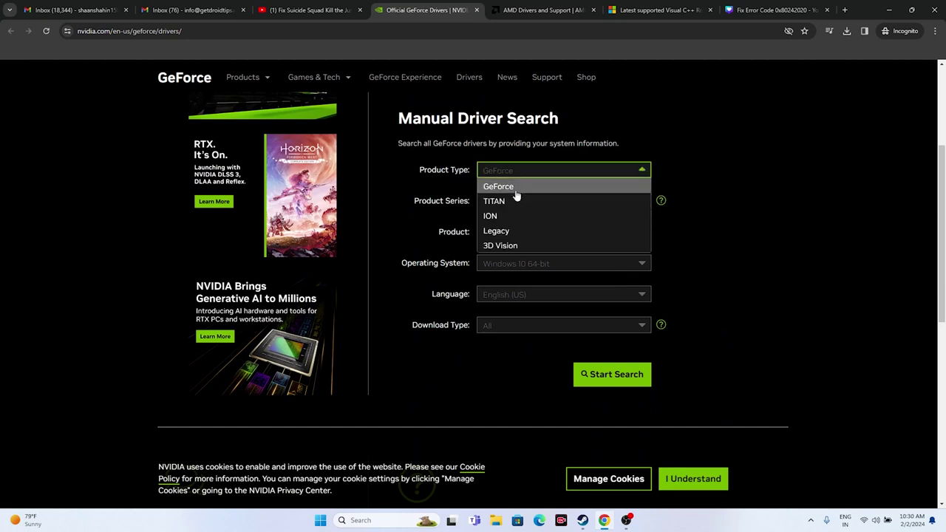
click(516, 187)
click(518, 201)
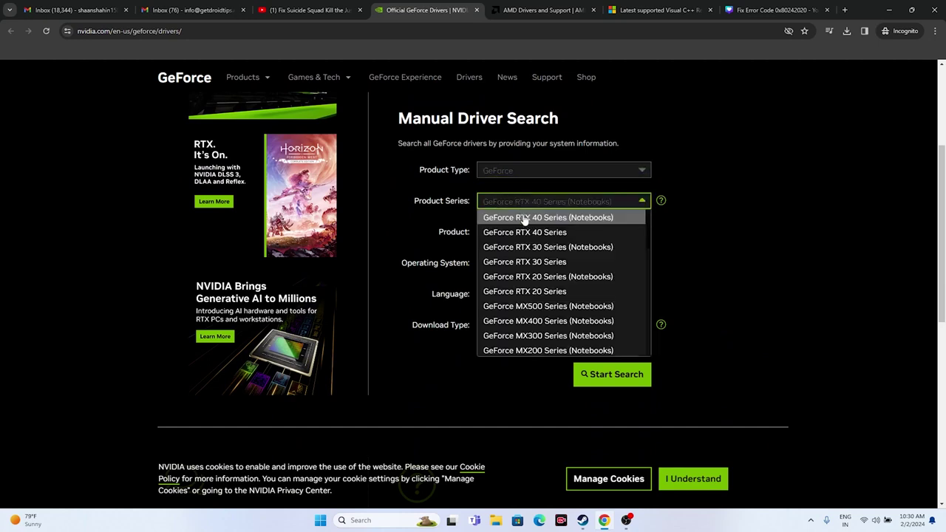
click(523, 219)
click(526, 233)
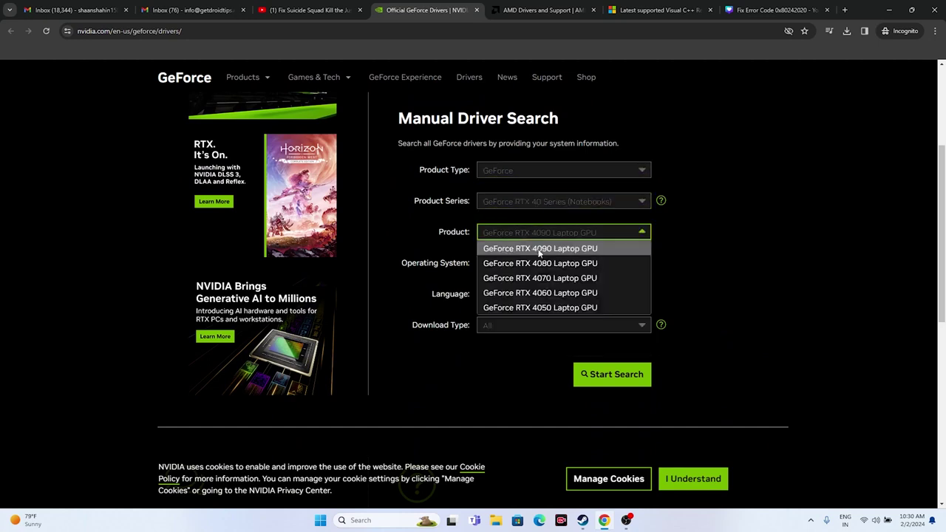
click(539, 251)
click(540, 262)
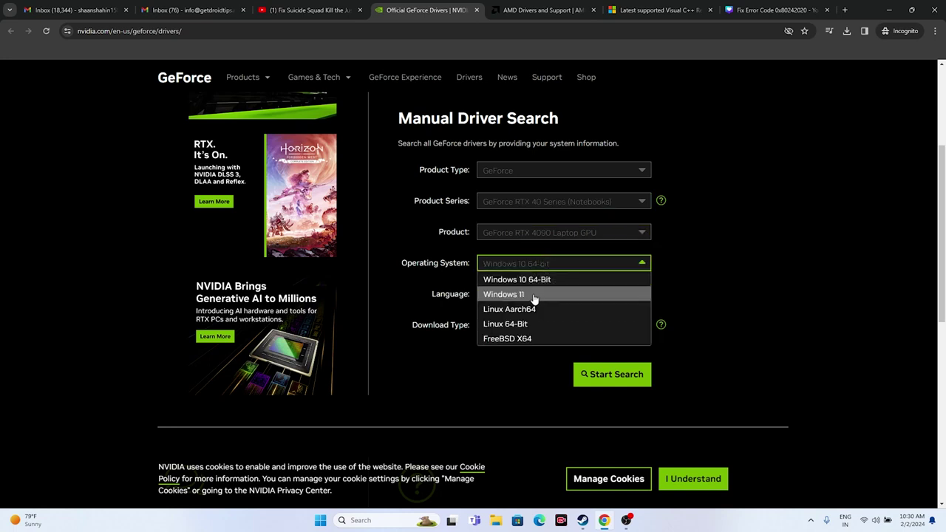
click(533, 295)
- Run the NVIDIA driver search and highlight the version number of the newest GeForce Game Ready Driver
click(581, 381)
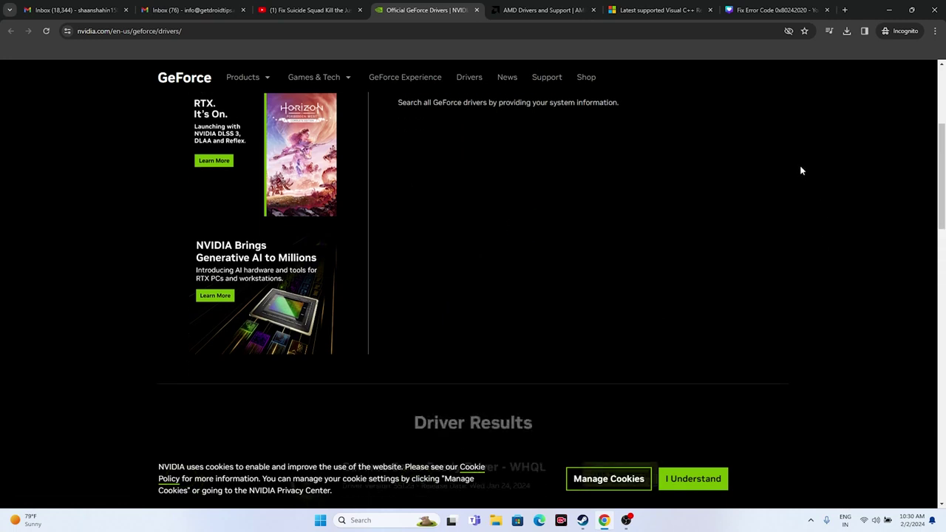
scroll(801, 170, down, 3)
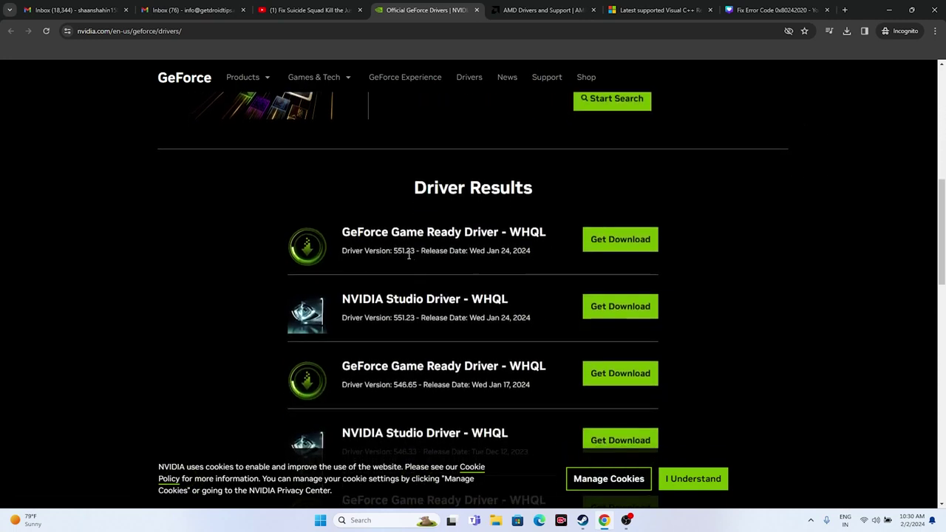
drag(394, 251, 413, 250)
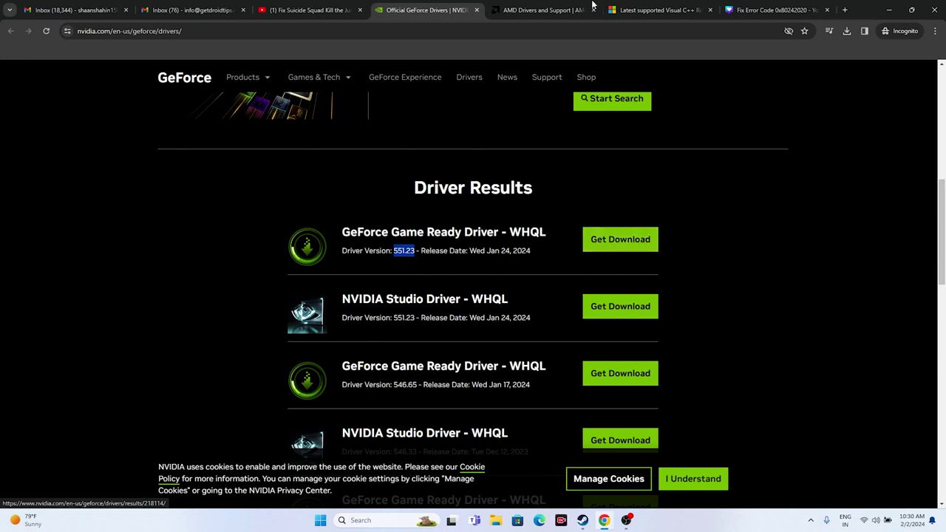
- On AMD's support page, select the AMD Radeon RX 7600S from the RX 7000S Series graphics products and open its drivers page
click(543, 9)
scroll(270, 286, down, 2)
click(271, 286)
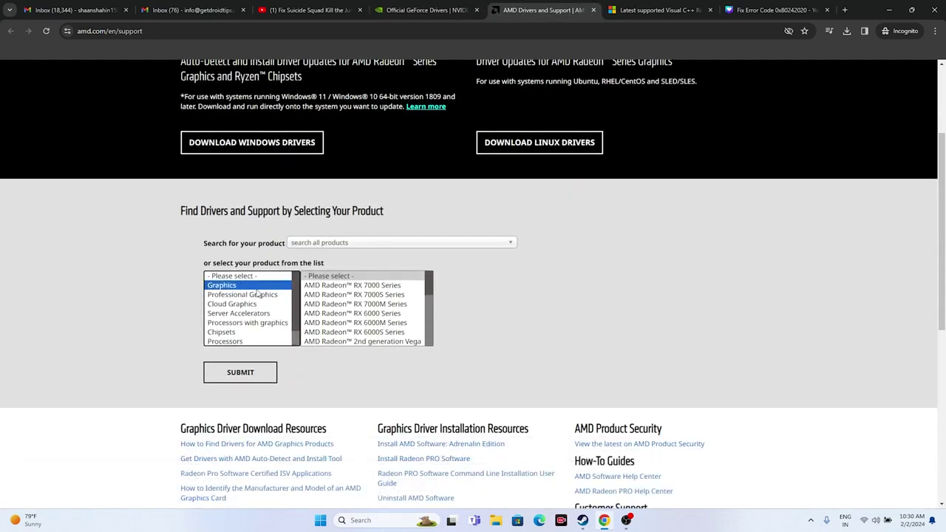
click(336, 295)
click(464, 285)
click(574, 296)
click(215, 373)
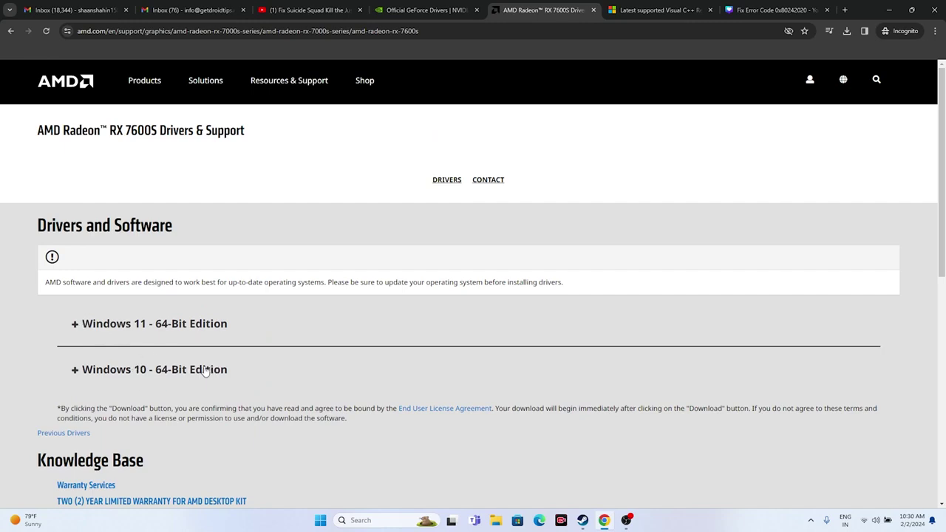
- Review the X64 and X86 downloads on Microsoft's Visual C++ Redistributable page, then minimize the browser
key(ctrl+Tab)
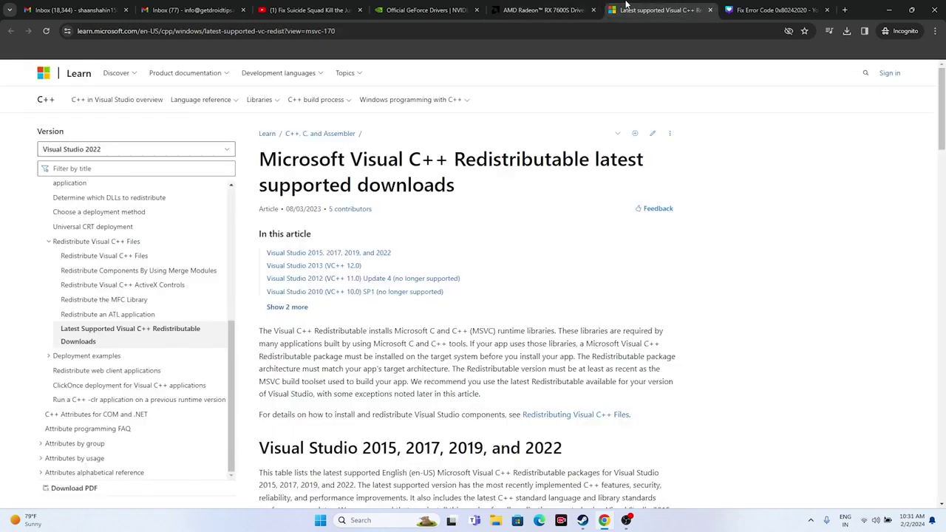
drag(457, 191, 259, 159)
click(474, 197)
scroll(477, 167, down, 5)
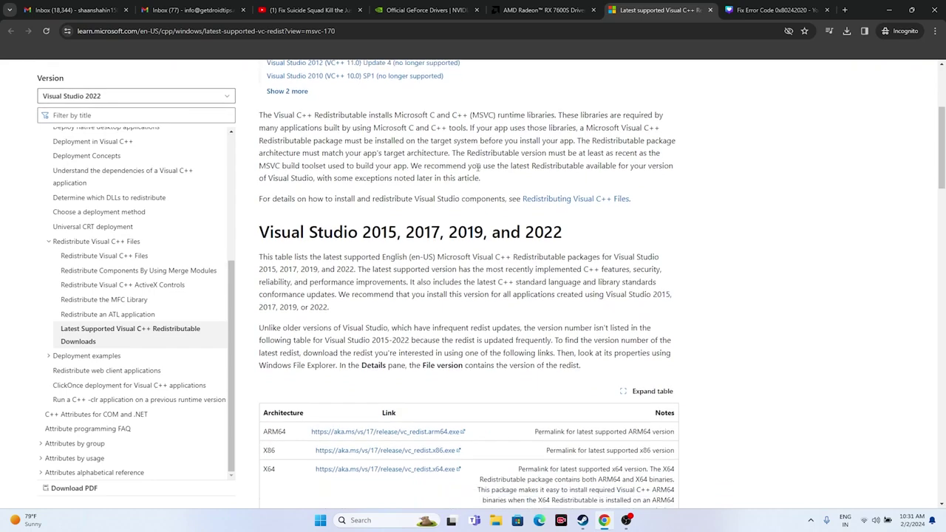
drag(263, 290, 277, 294)
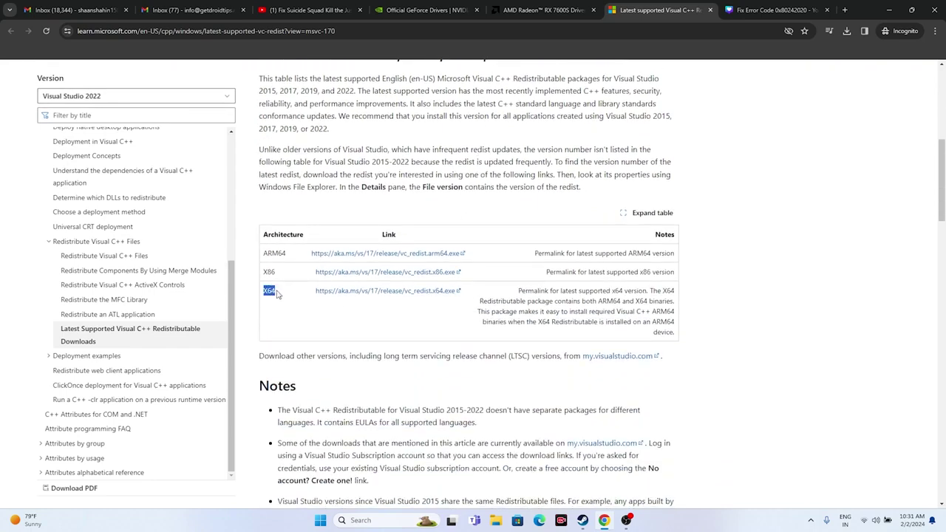
click(299, 308)
drag(264, 272, 281, 276)
click(359, 334)
click(889, 10)
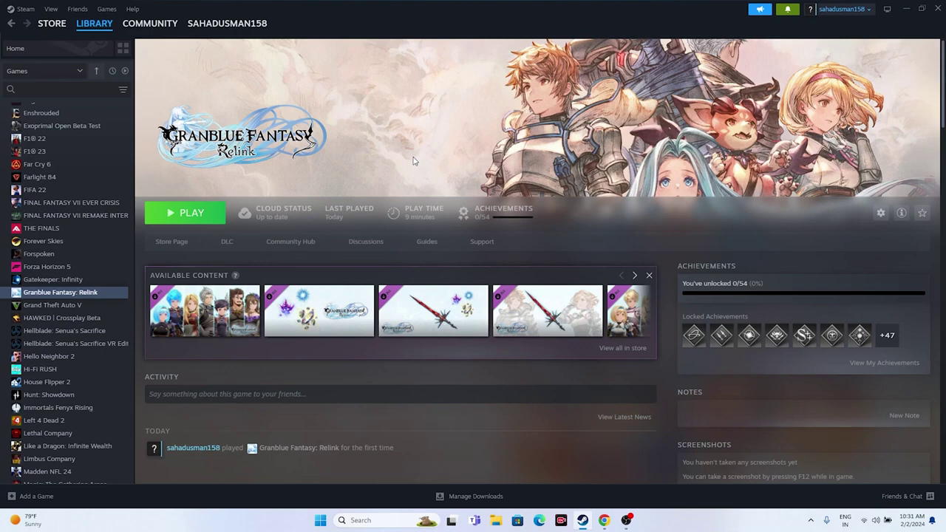
- Locate the Uninstall option among the management options for Granblue Fantasy: Relink in the game library
right_click(61, 293)
mouse_move(98, 355)
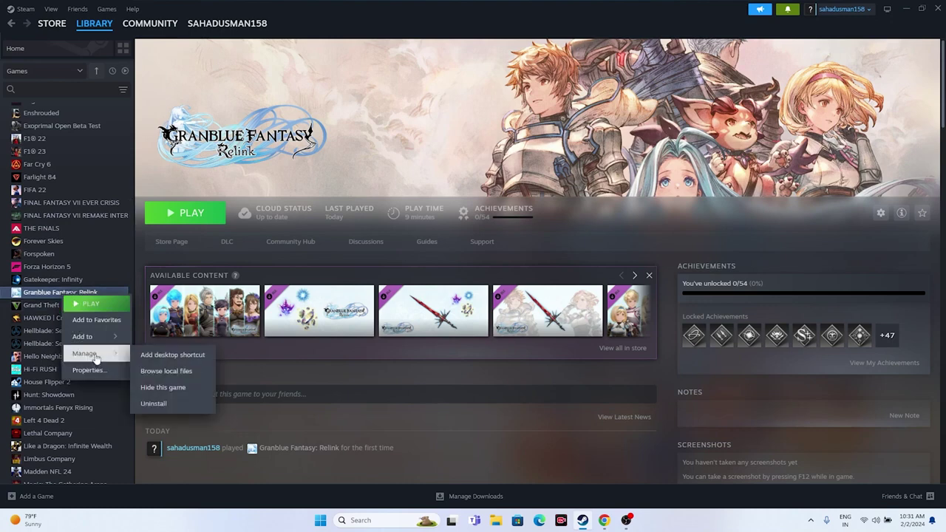
click(196, 407)
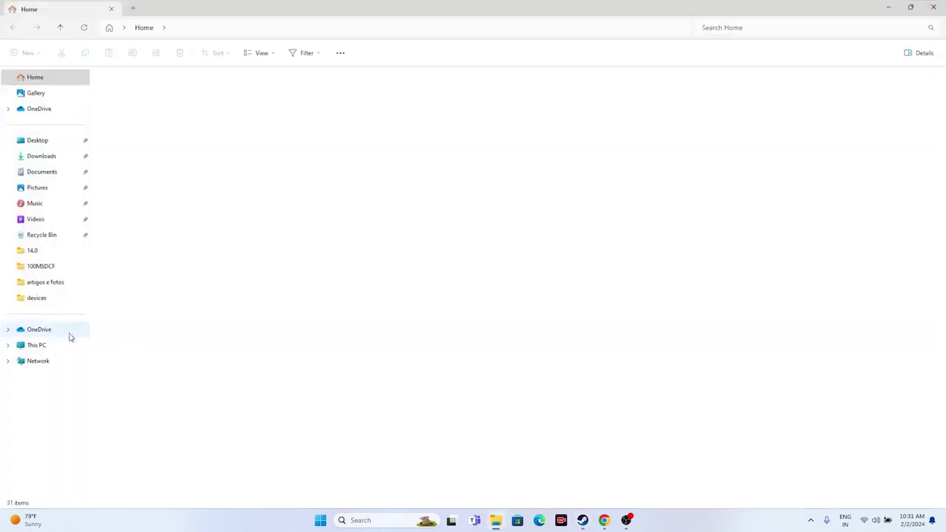
- Check the free space on Local Disk (C:) under This PC in File Explorer, and close the window
click(63, 345)
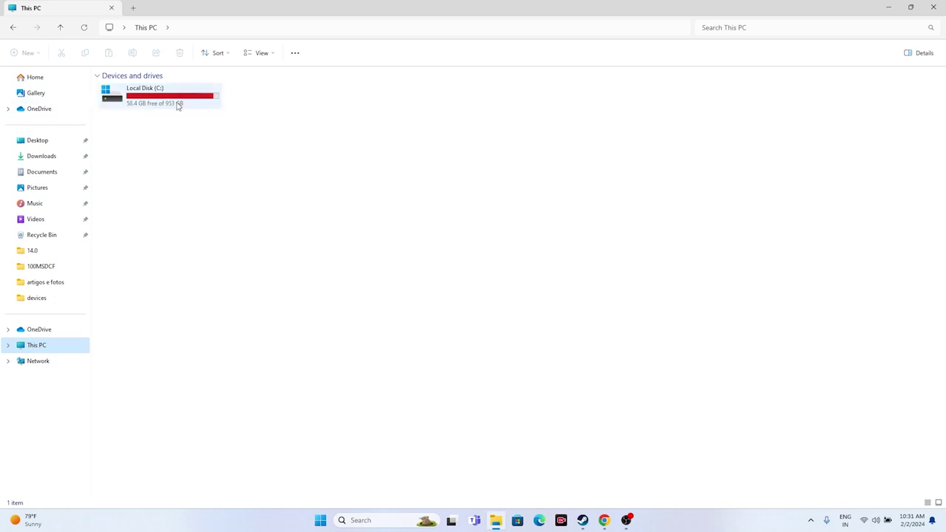
click(932, 7)
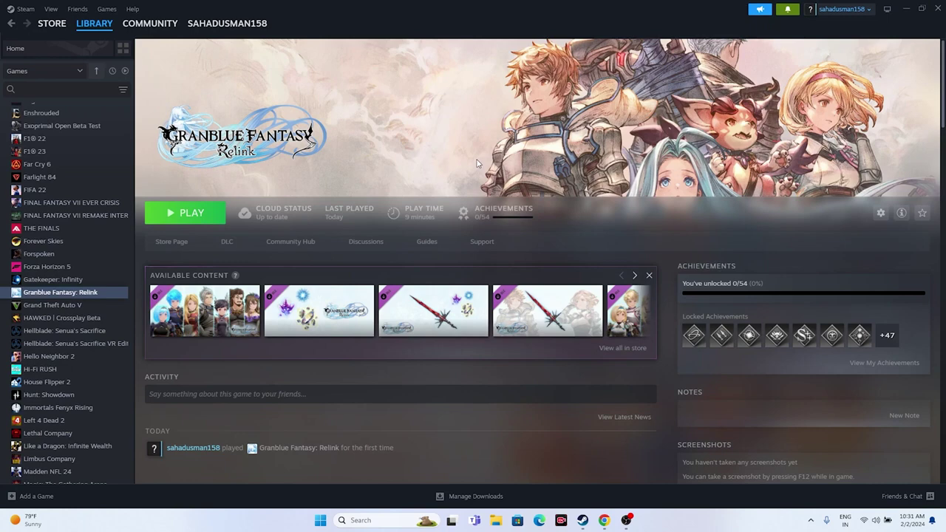
- Verify the integrity of Granblue Fantasy: Relink's installed files, and close the game's properties once verification is complete
right_click(83, 293)
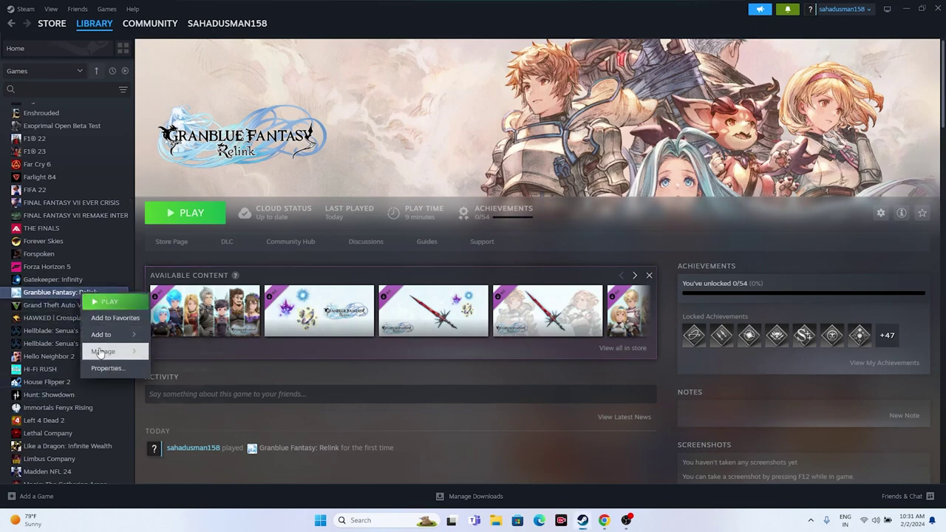
click(107, 367)
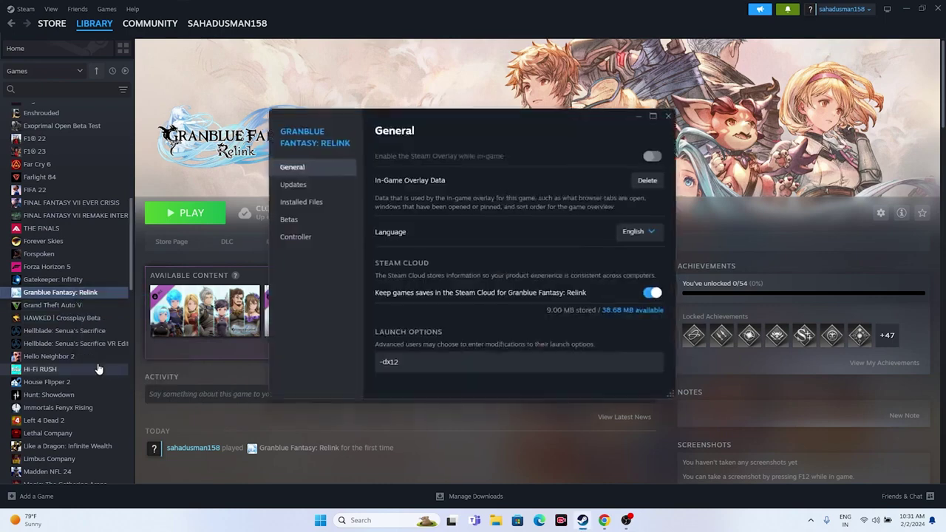
click(319, 209)
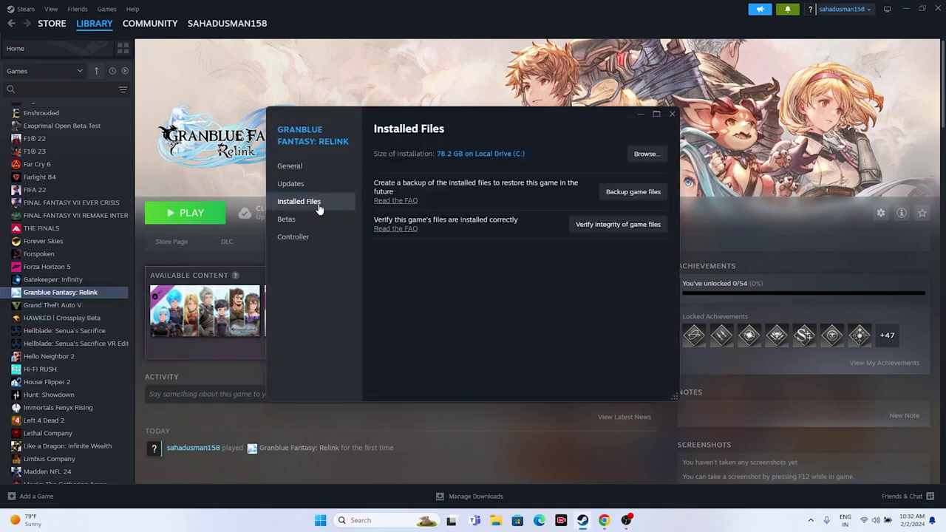
click(617, 224)
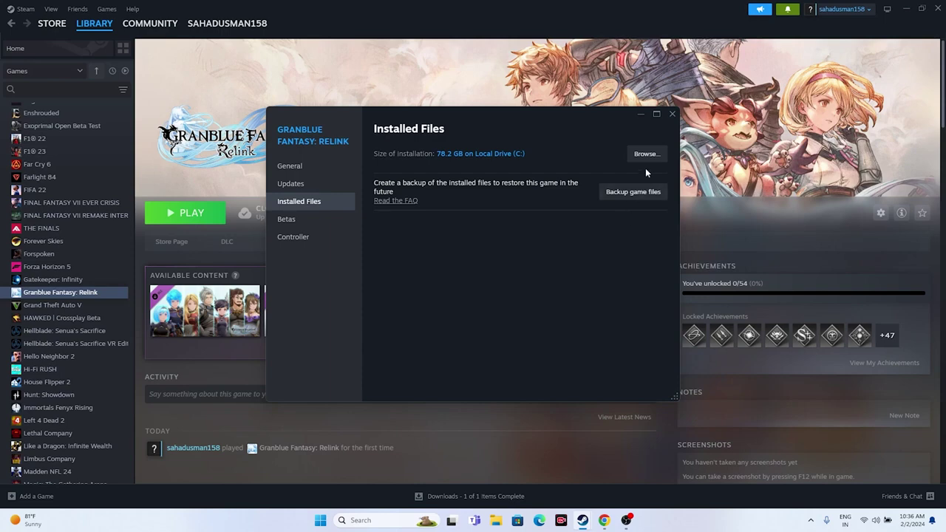
click(671, 115)
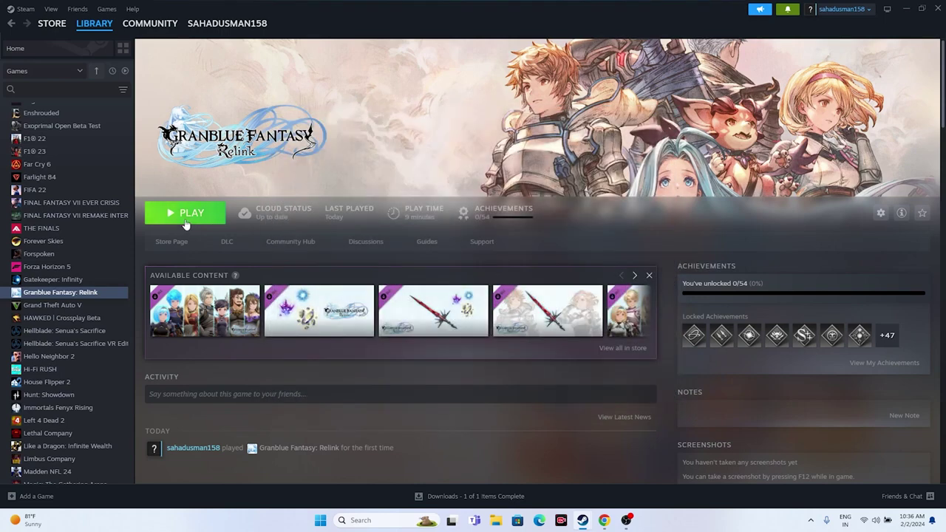